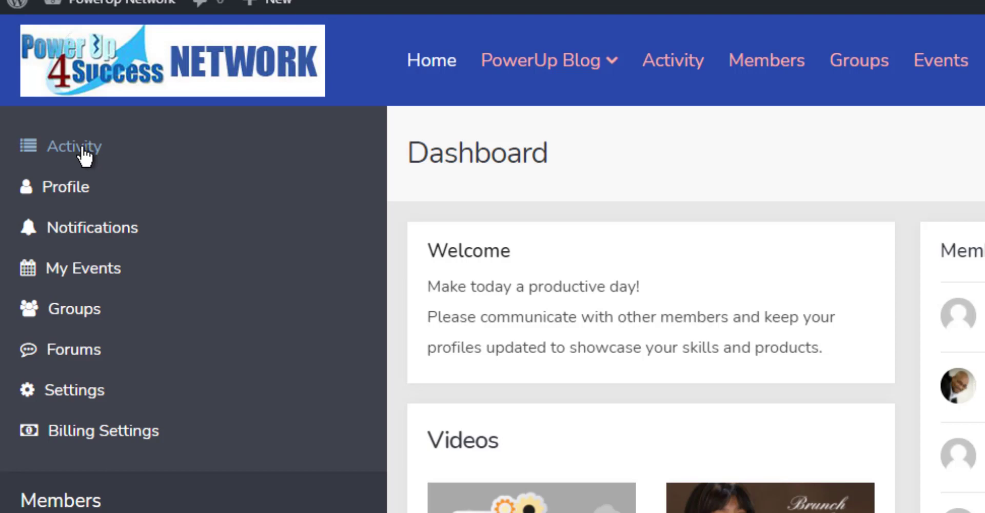
Step: Open the member's Activity feed and scroll through its group joins and video update
click(75, 150)
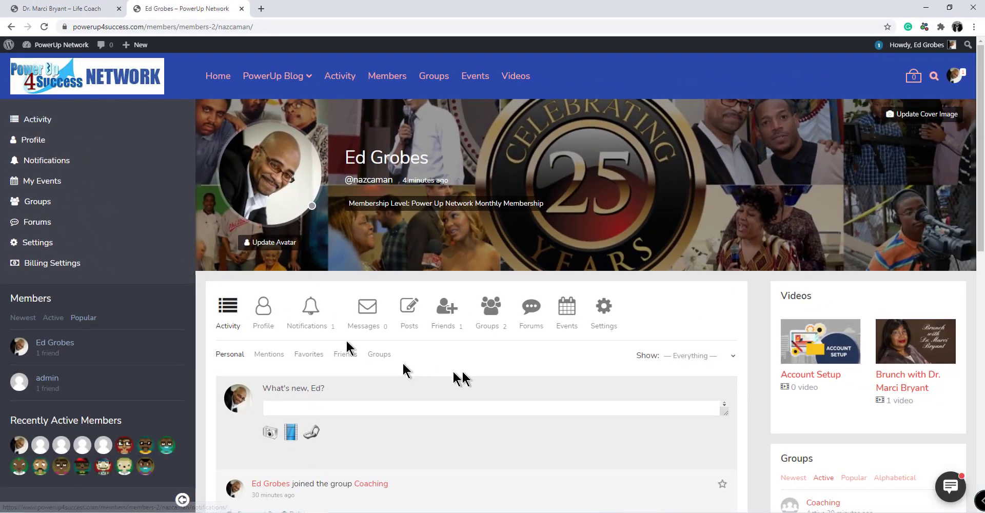
scroll(516, 386, down, 1)
scroll(517, 387, down, 3)
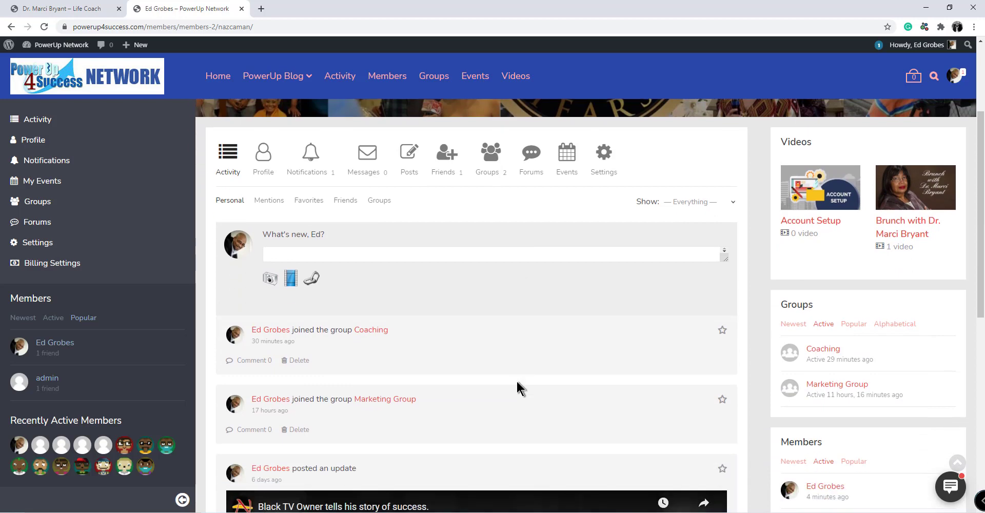
scroll(517, 387, down, 2)
scroll(517, 387, down, 5)
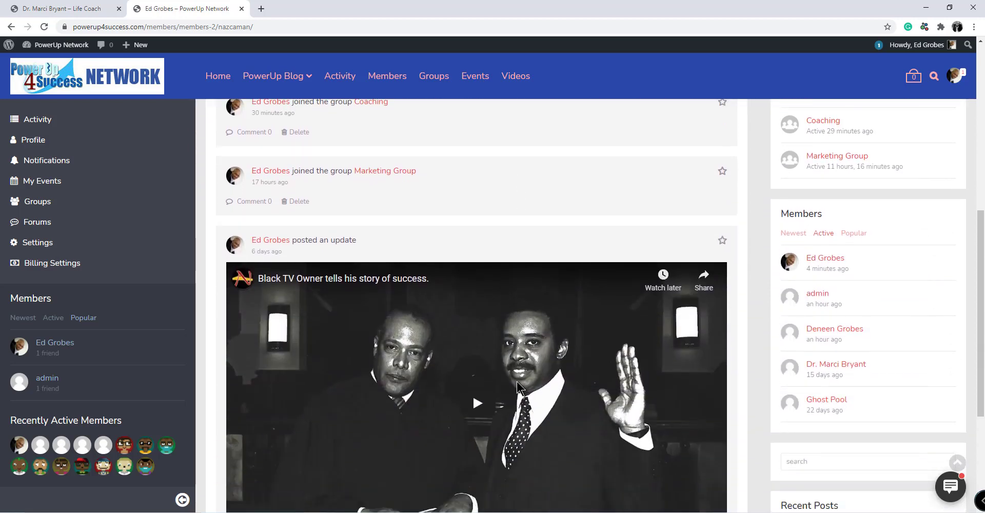
scroll(518, 388, down, 2)
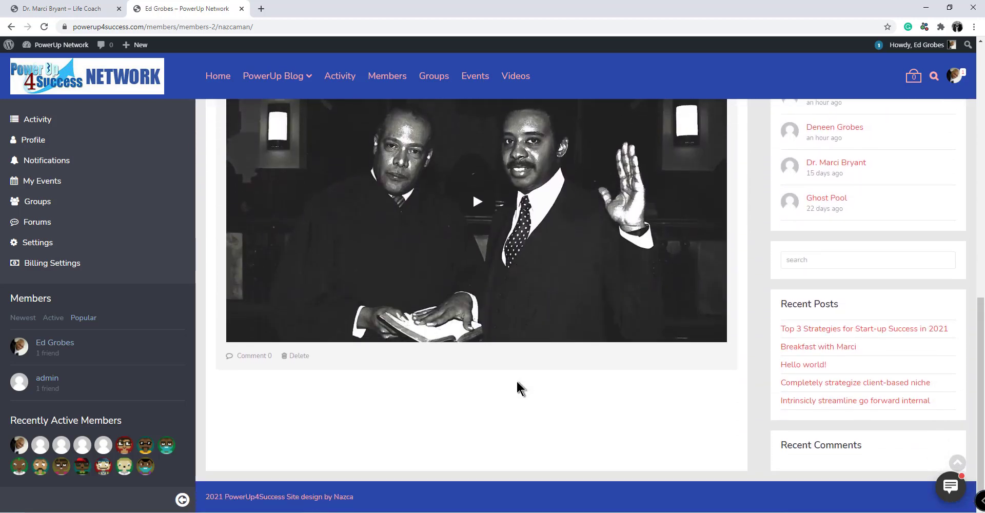
scroll(517, 382, up, 12)
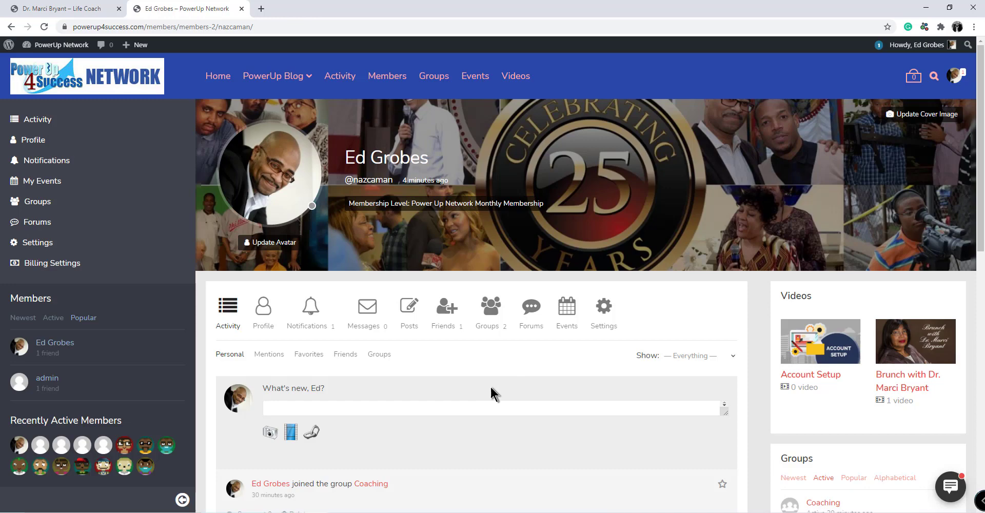
Step: Review the Profile's Base info, then open Notifications showing the accepted friendship request
click(34, 140)
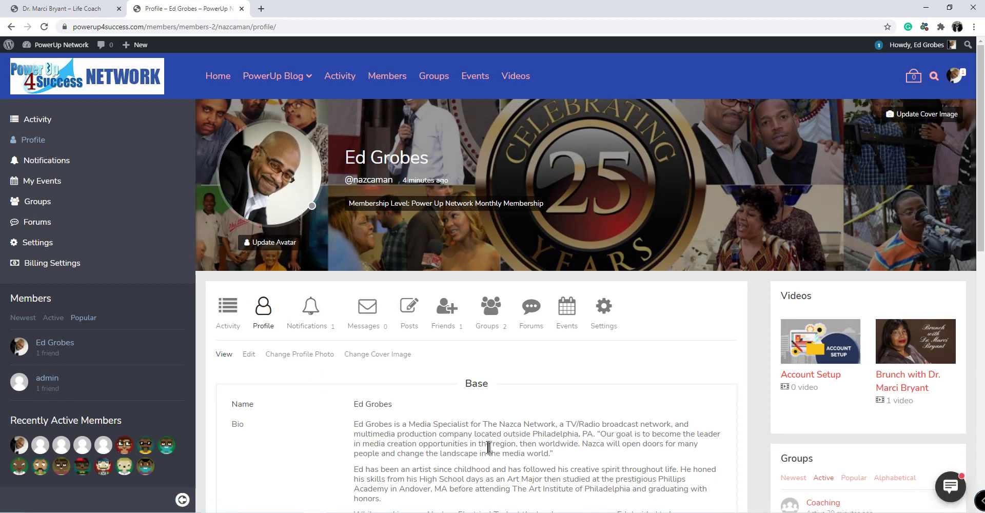
scroll(489, 446, down, 1)
scroll(489, 447, down, 5)
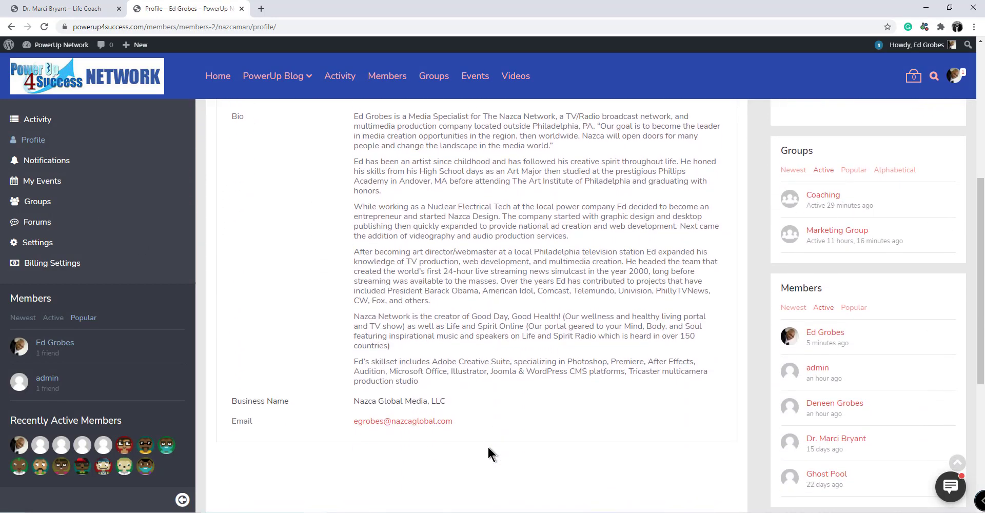
scroll(488, 447, up, 6)
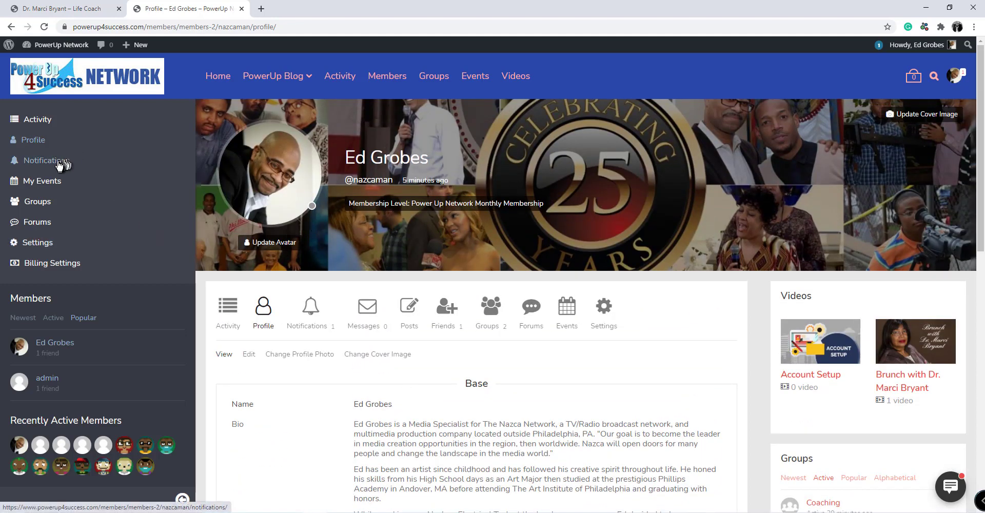
click(47, 160)
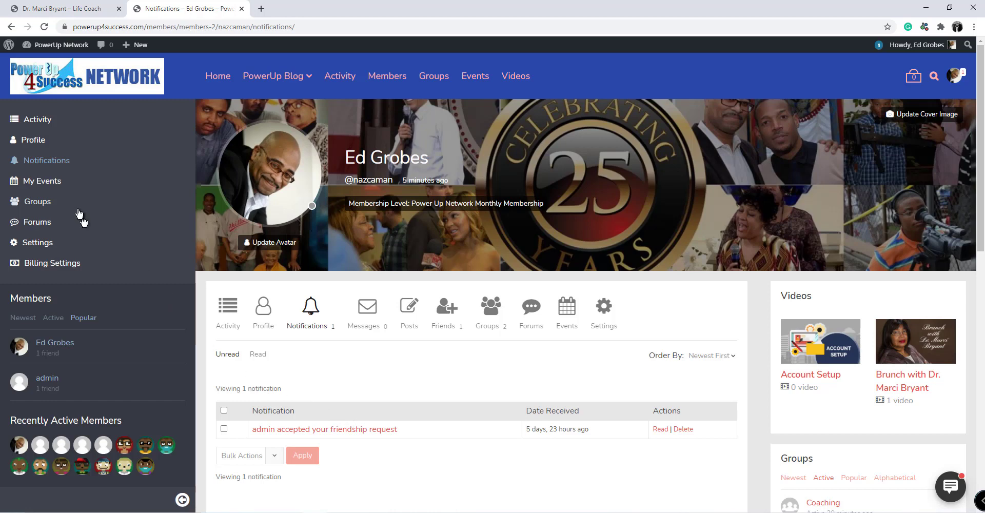
Step: Open My Events and scroll through the member's events
click(57, 186)
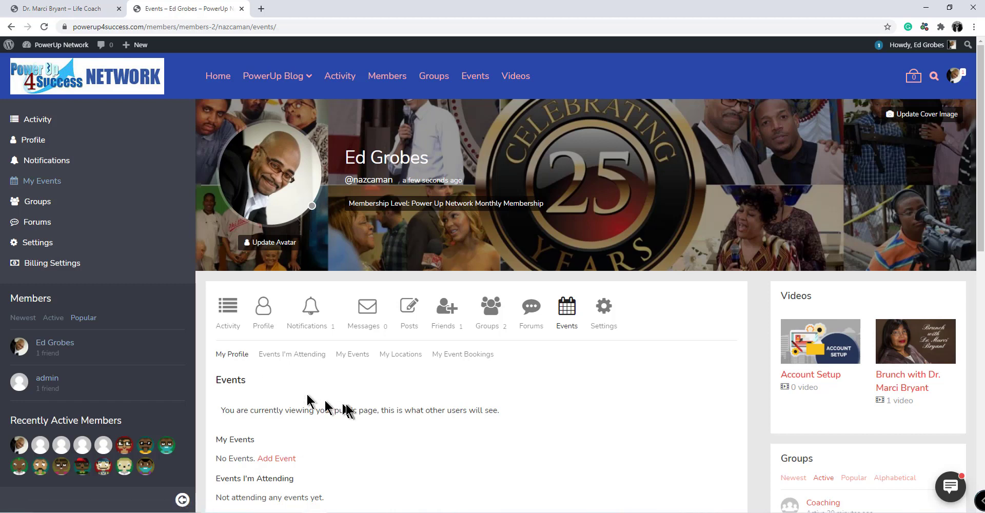
scroll(355, 409, down, 1)
scroll(355, 409, down, 1)
scroll(355, 410, up, 2)
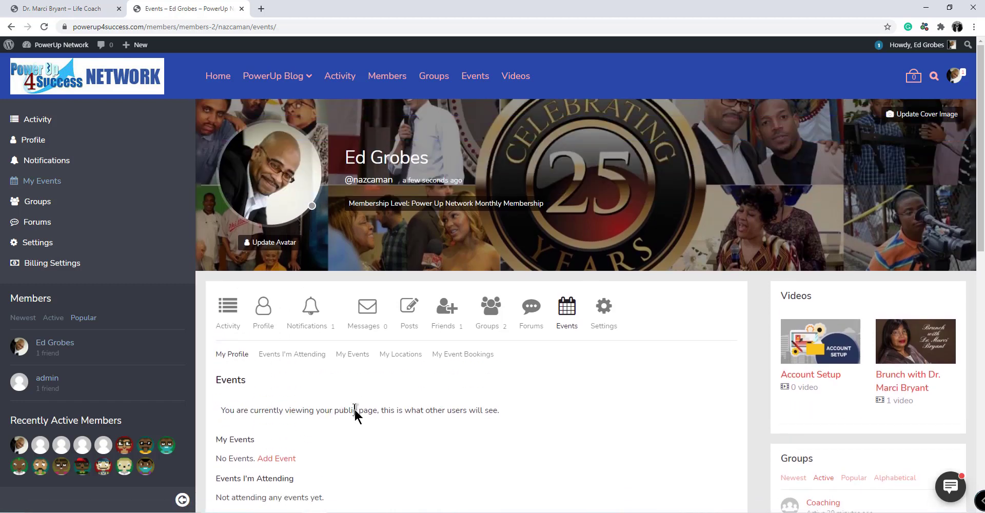
scroll(352, 411, down, 1)
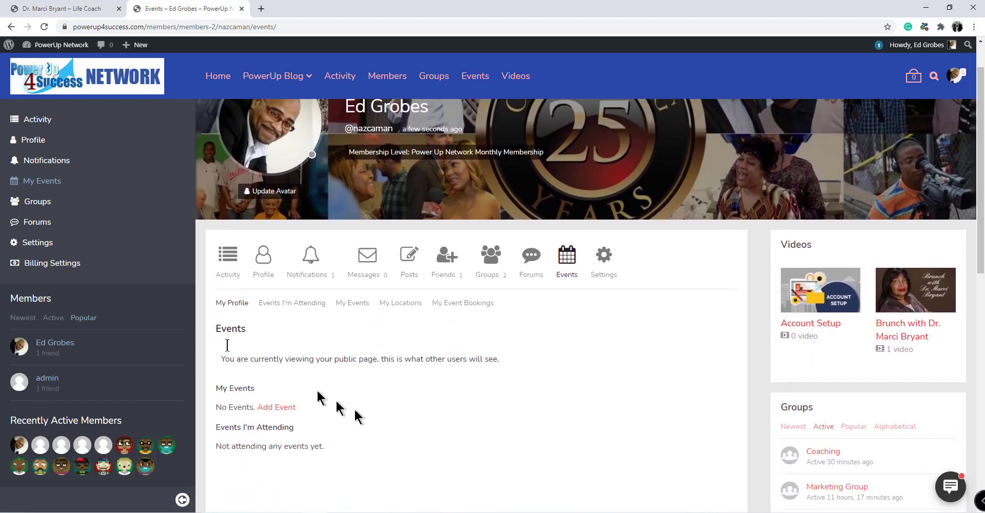
Step: View the member's Groups, their Invitations, and the empty group Events list
click(41, 206)
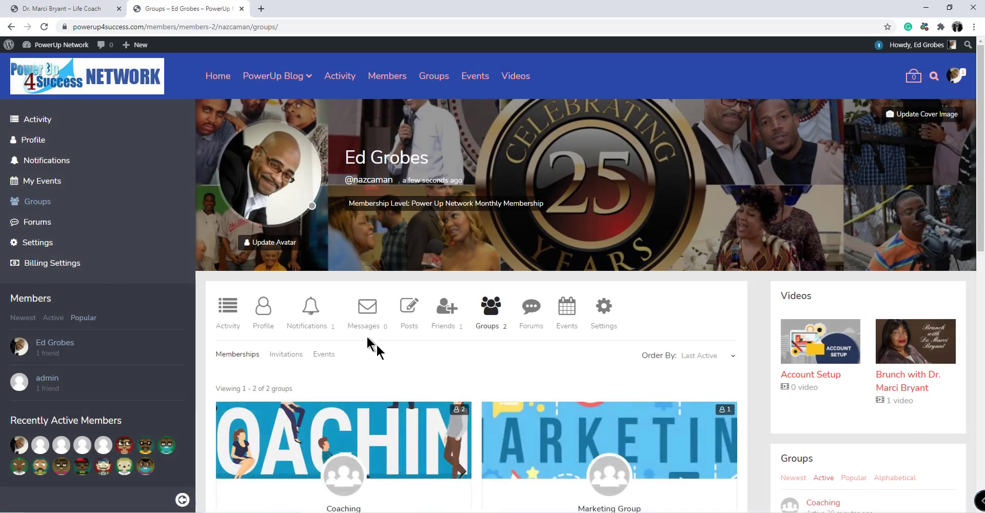
scroll(424, 376, down, 4)
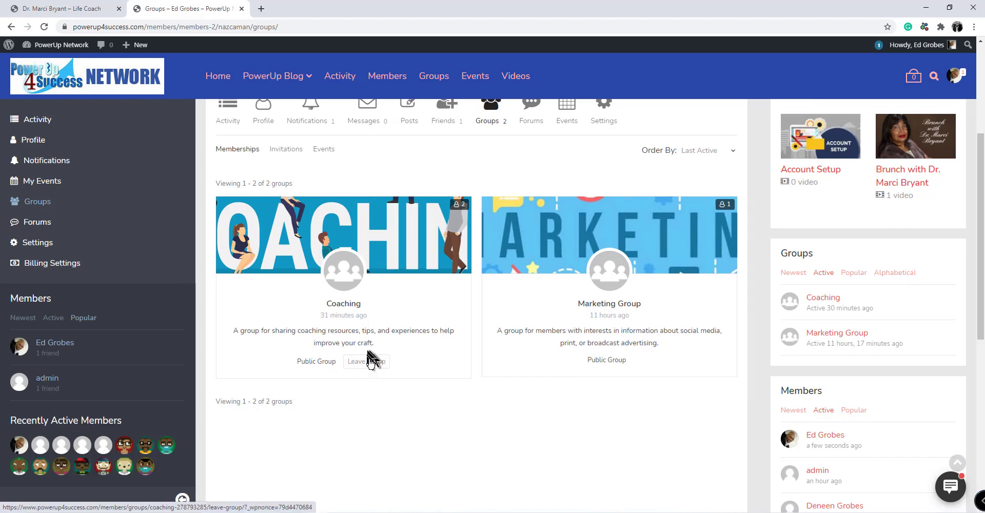
scroll(348, 308, up, 4)
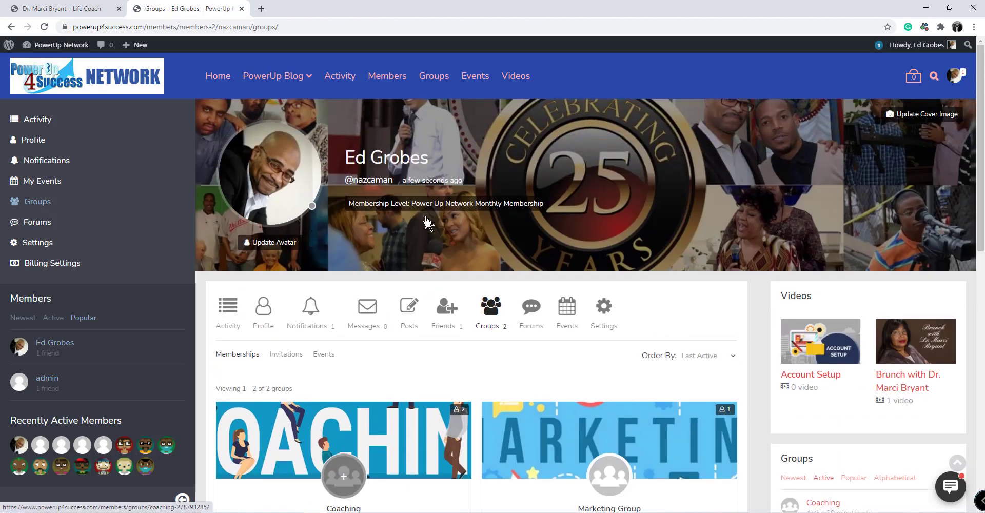
click(280, 358)
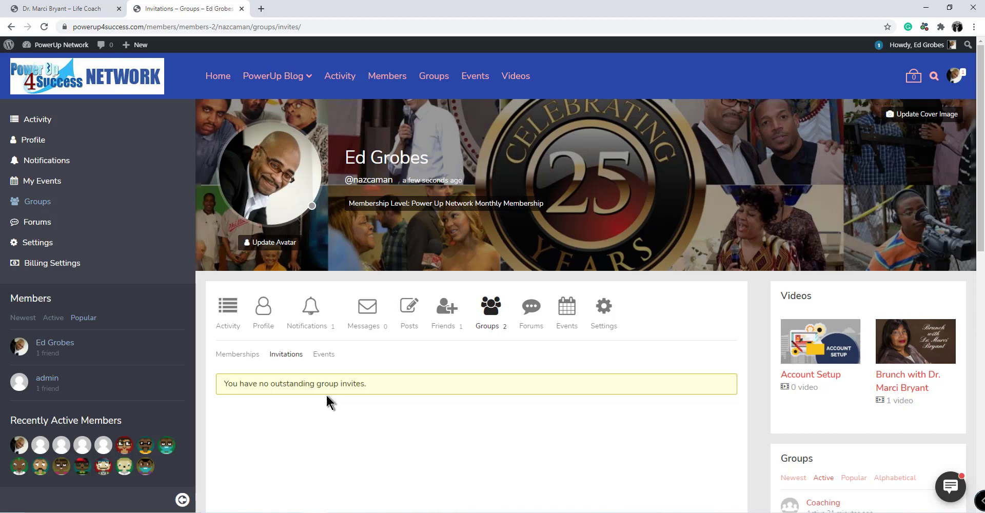
click(323, 357)
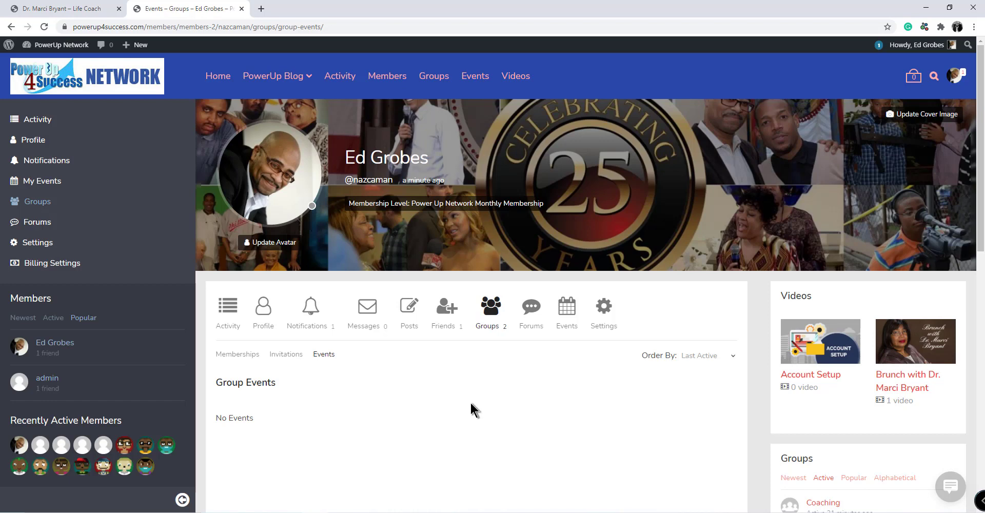
Step: Open Forums to see that no Forum Topics Started were found
click(37, 221)
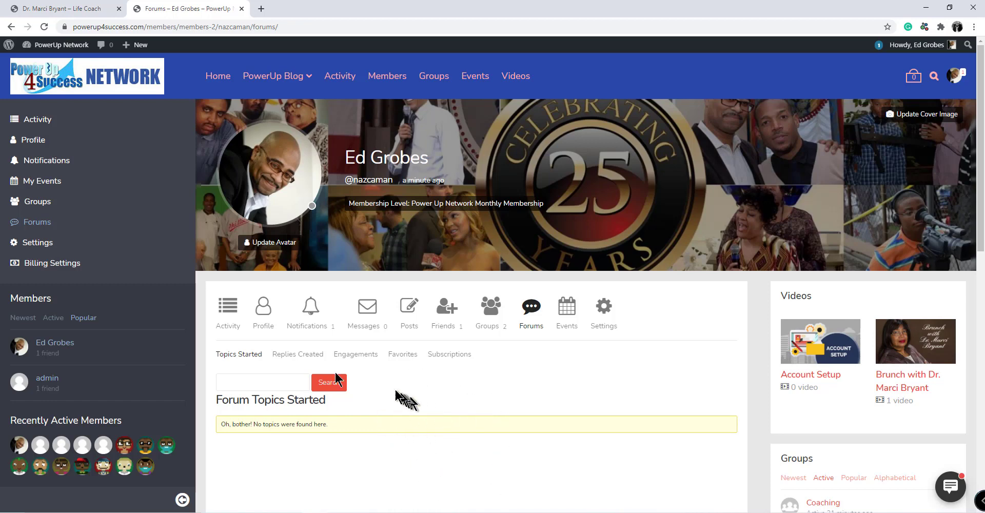
Step: Open Settings and its Profile Visibility page listing each profile field's visibility
click(41, 248)
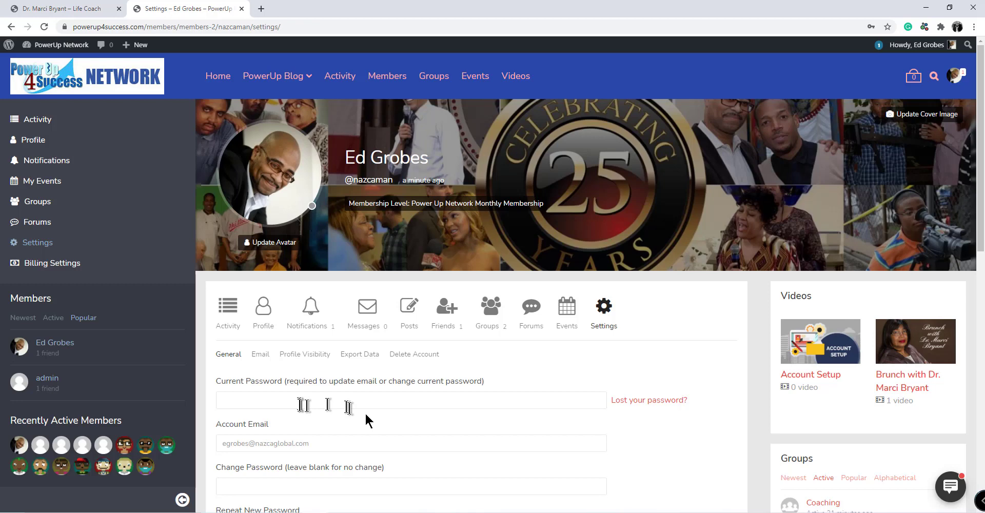
scroll(445, 405, down, 2)
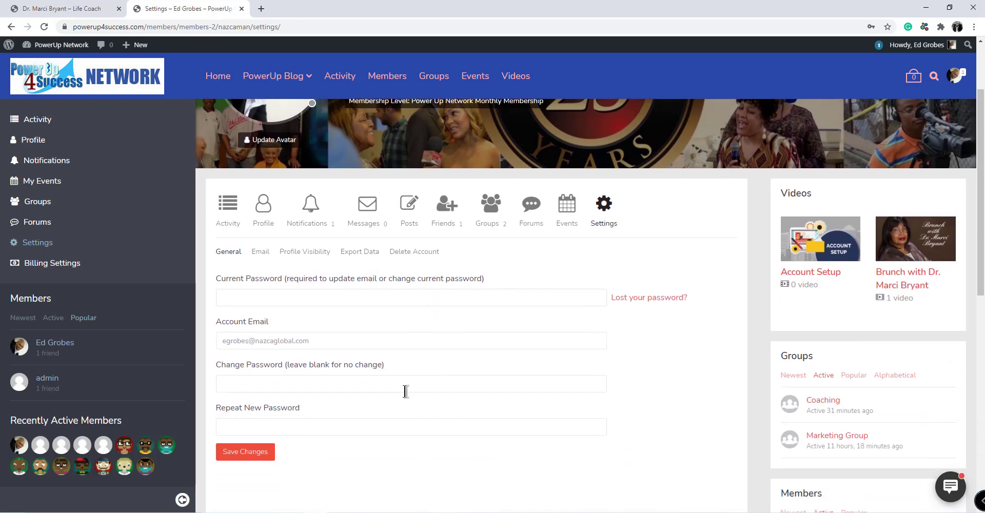
scroll(405, 391, up, 1)
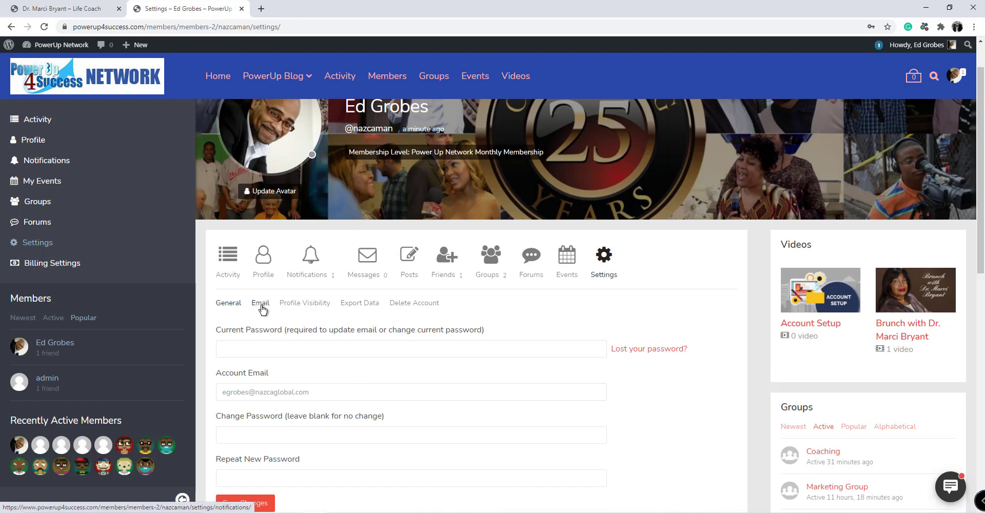
click(306, 307)
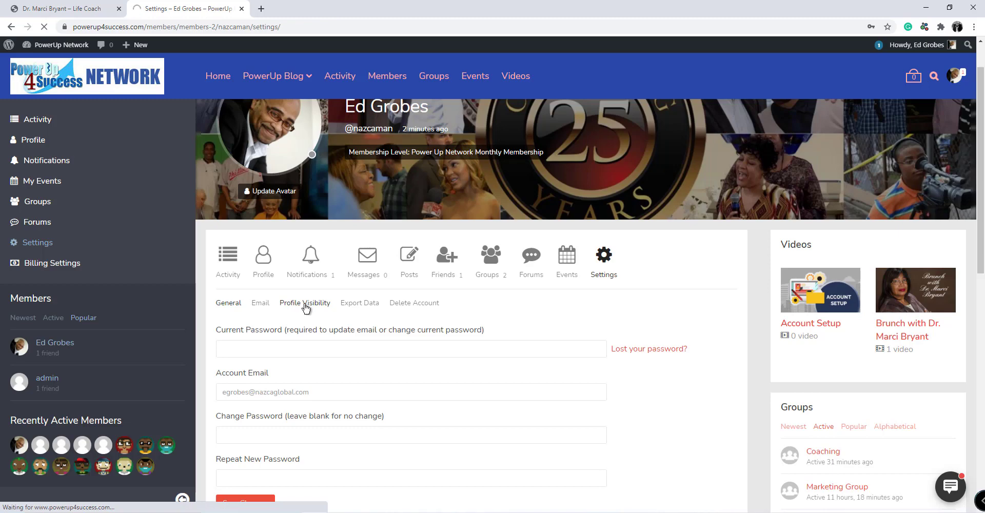
scroll(518, 373, down, 1)
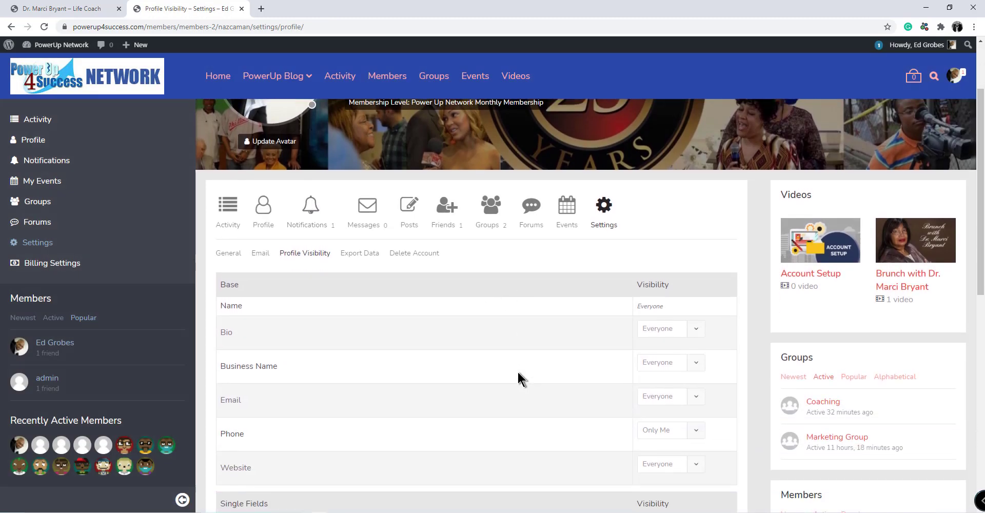
scroll(518, 374, down, 2)
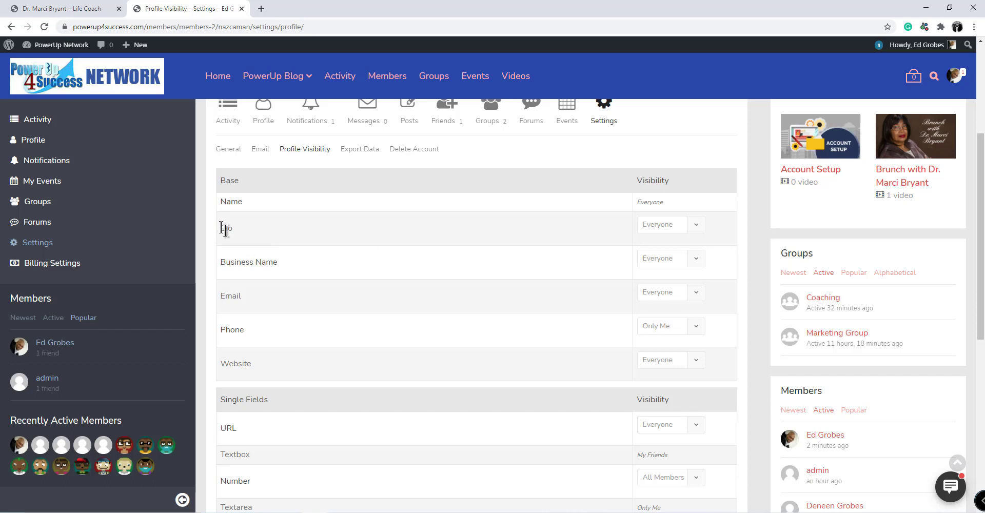
Step: Check the Bio field's visibility choices, leave it at Everyone, and review the field list
drag(218, 231, 241, 237)
click(697, 230)
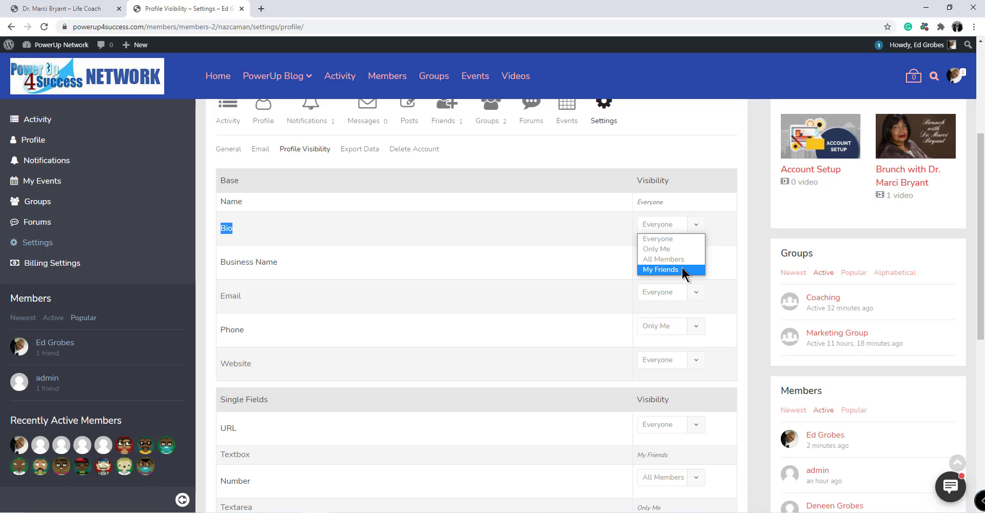
click(543, 241)
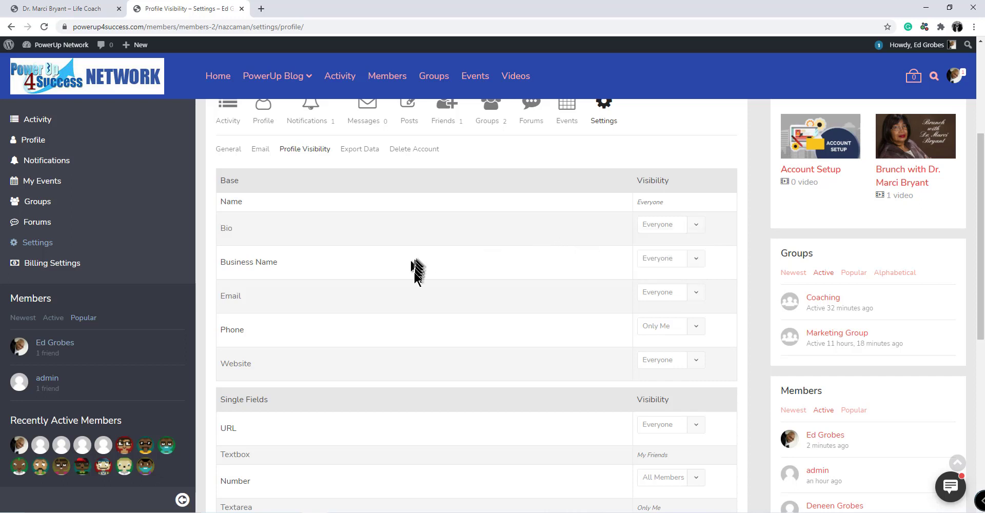
scroll(414, 274, down, 7)
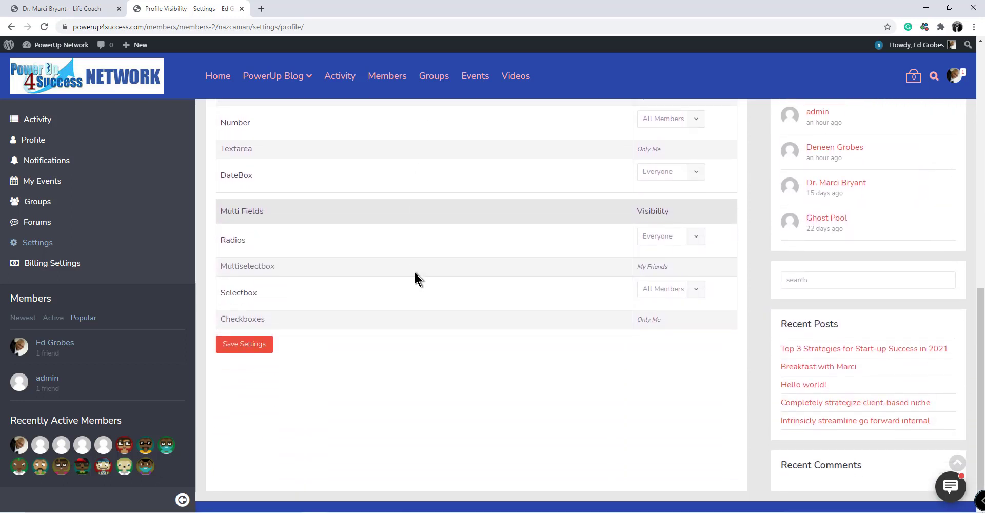
scroll(415, 274, up, 1)
scroll(335, 262, up, 1)
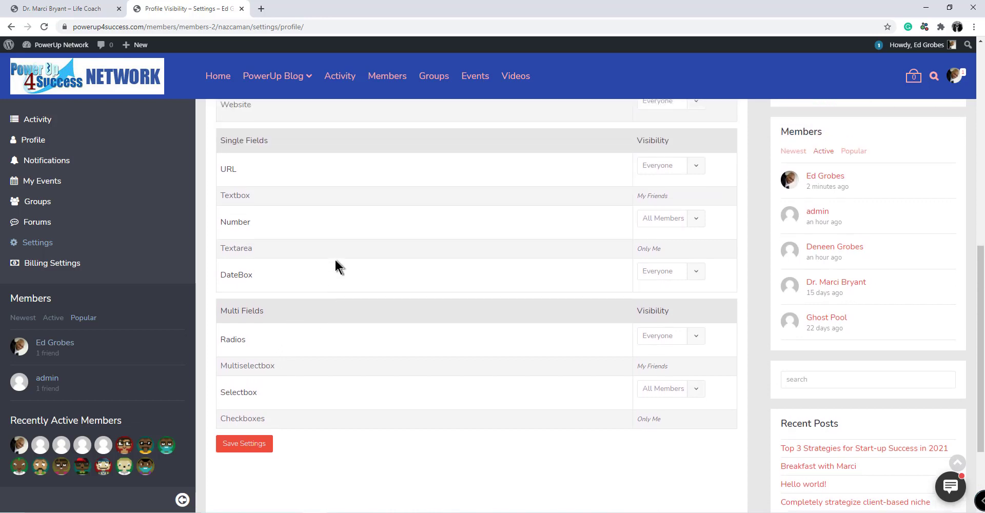
scroll(335, 262, up, 4)
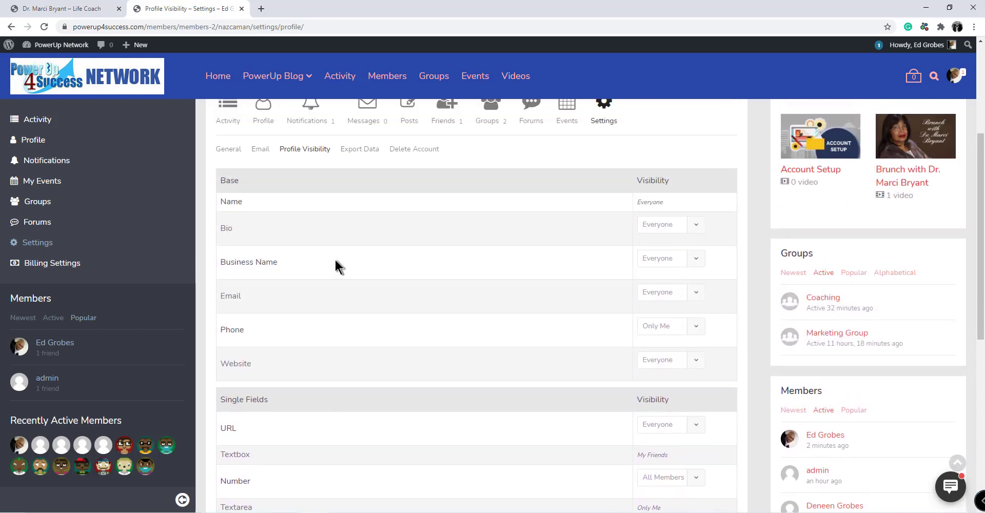
scroll(335, 259, up, 2)
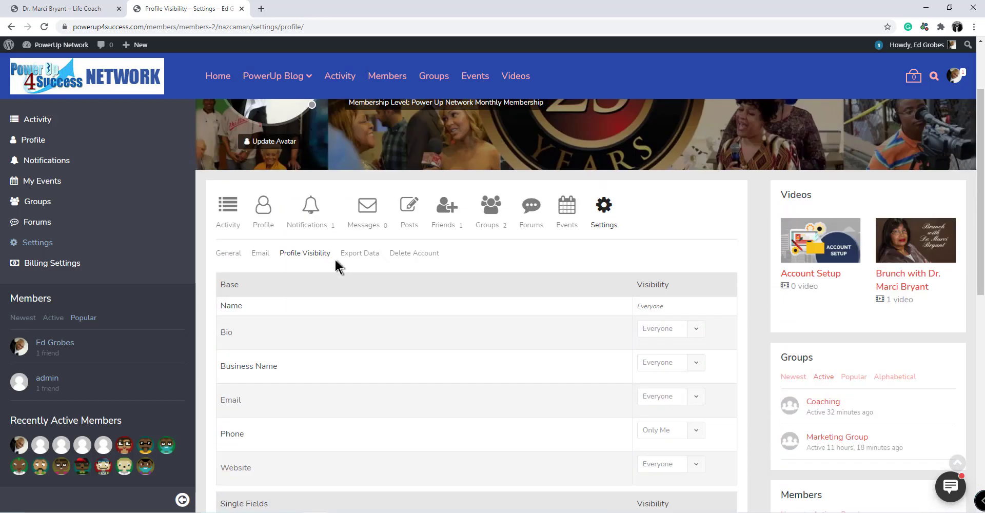
scroll(334, 257, up, 2)
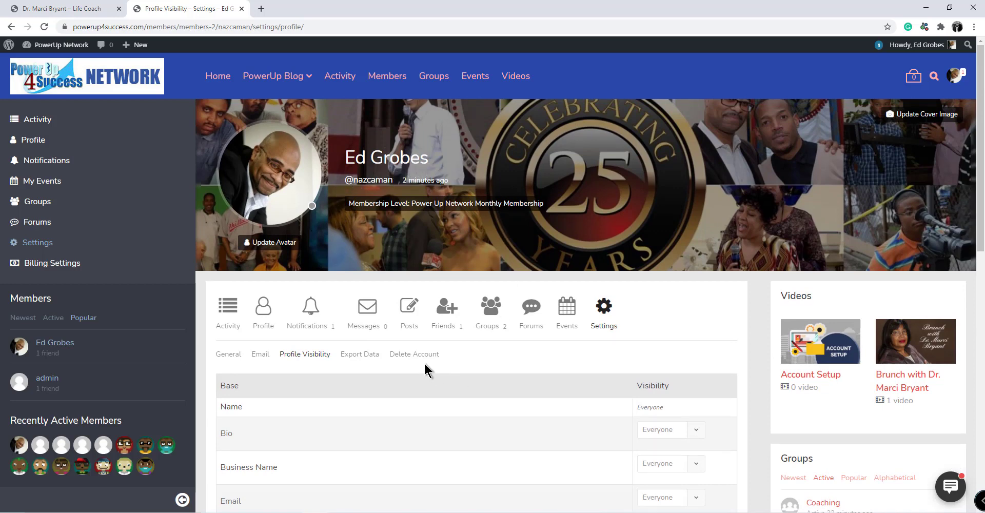
Step: Review the Membership Billing page's monthly level, fee and payment info, then return to the profile
click(43, 265)
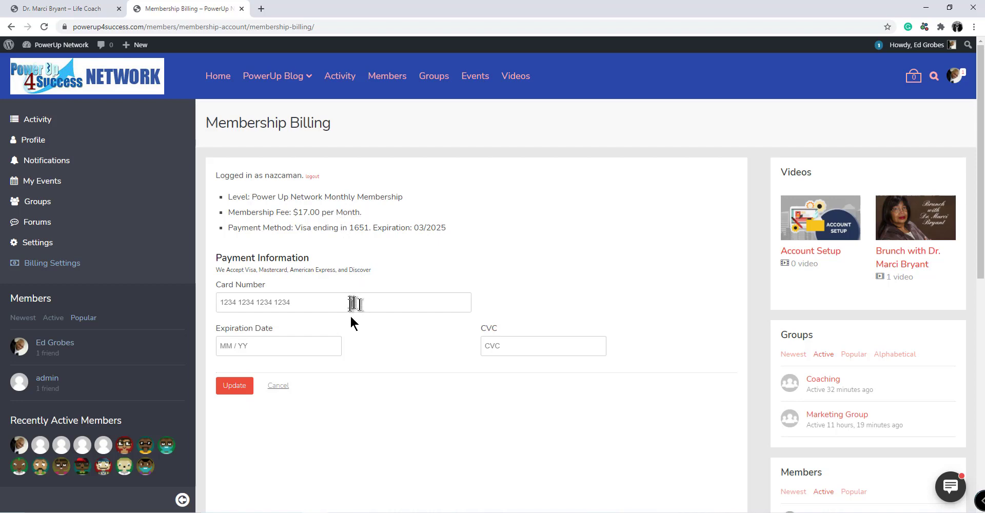
scroll(351, 316, down, 4)
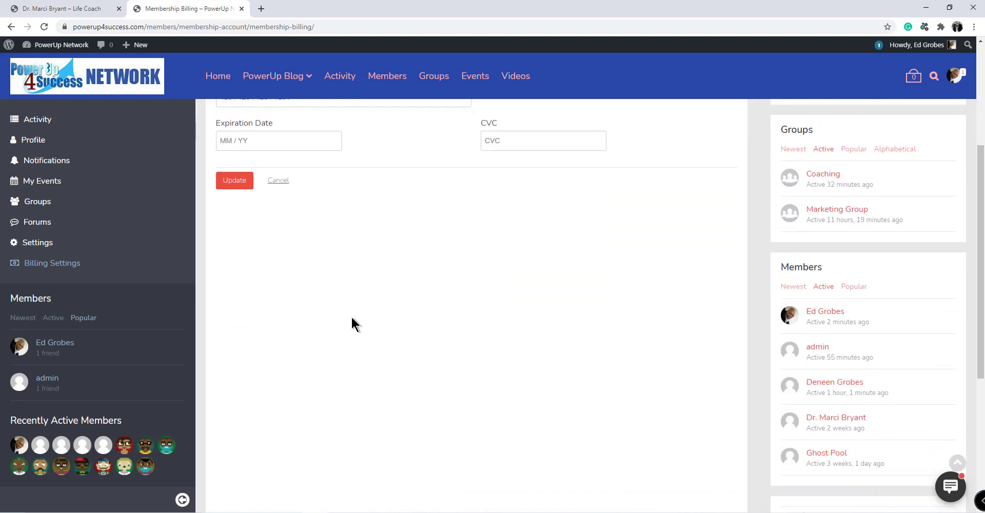
scroll(352, 325, up, 3)
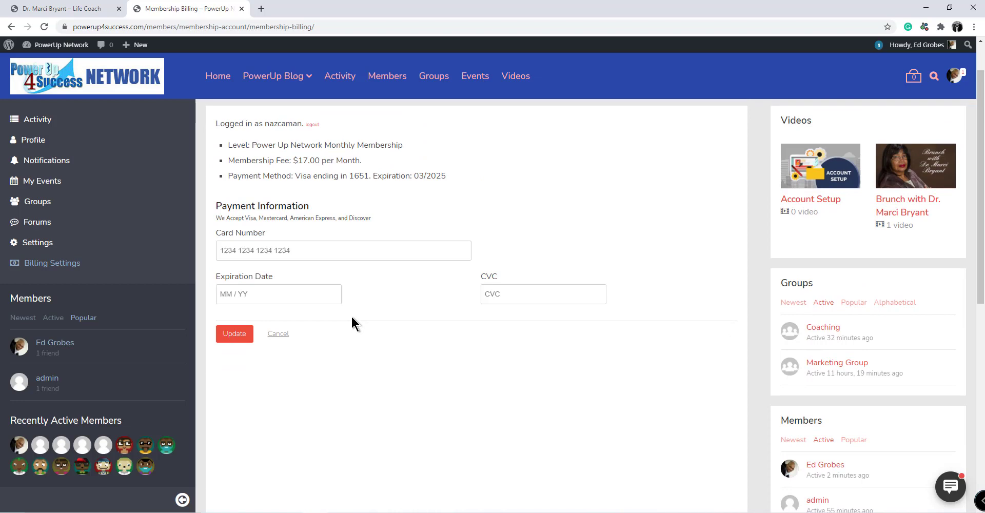
scroll(352, 325, down, 3)
scroll(351, 315, up, 4)
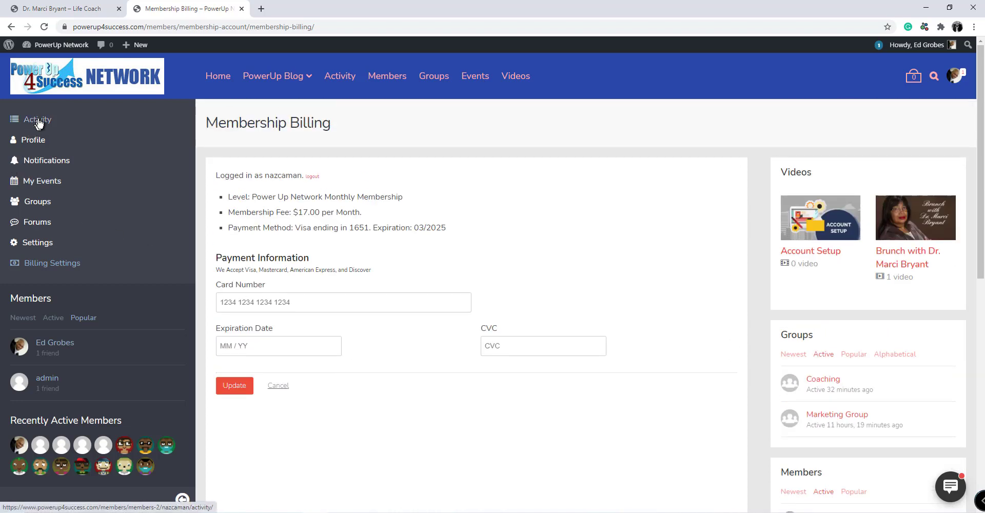
click(38, 145)
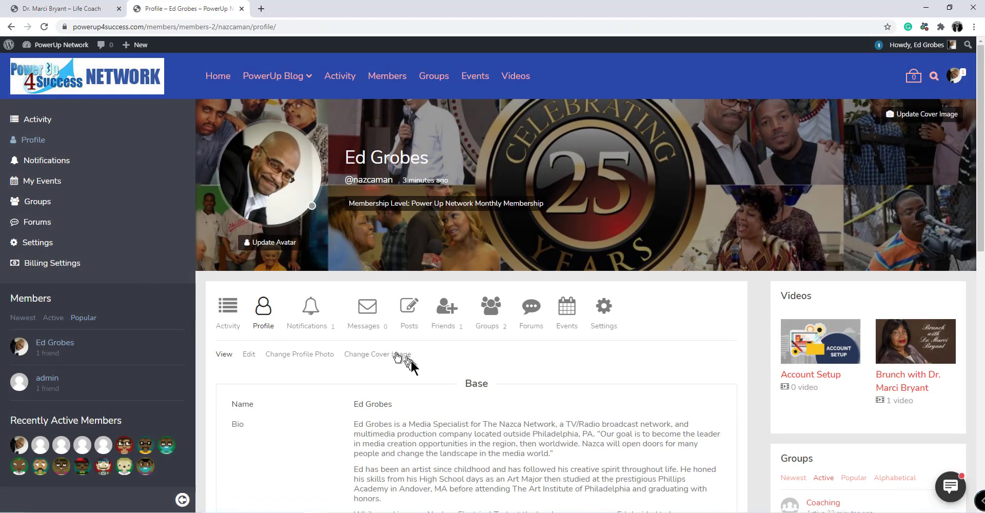
Step: Scroll through the profile's Name and multi-paragraph Bio and back to the top
scroll(418, 364, down, 6)
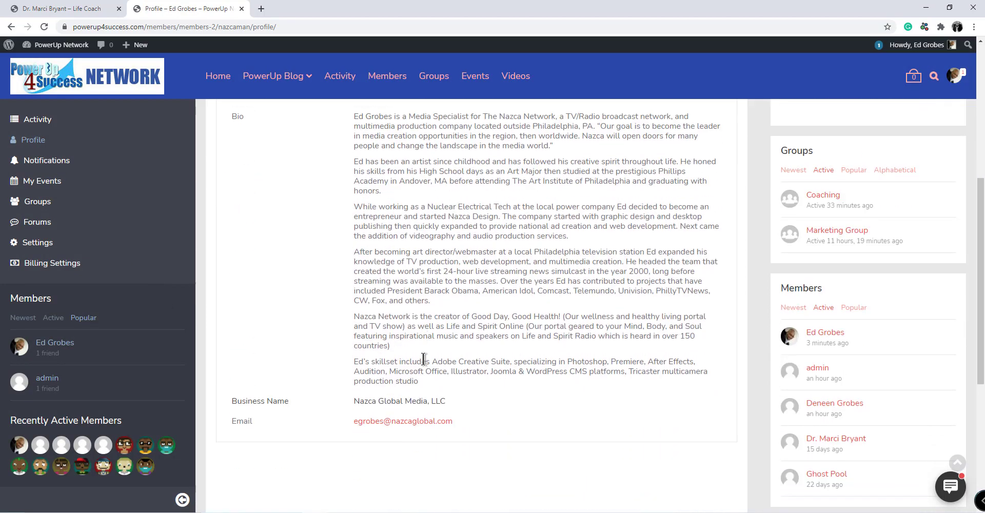
scroll(423, 359, up, 6)
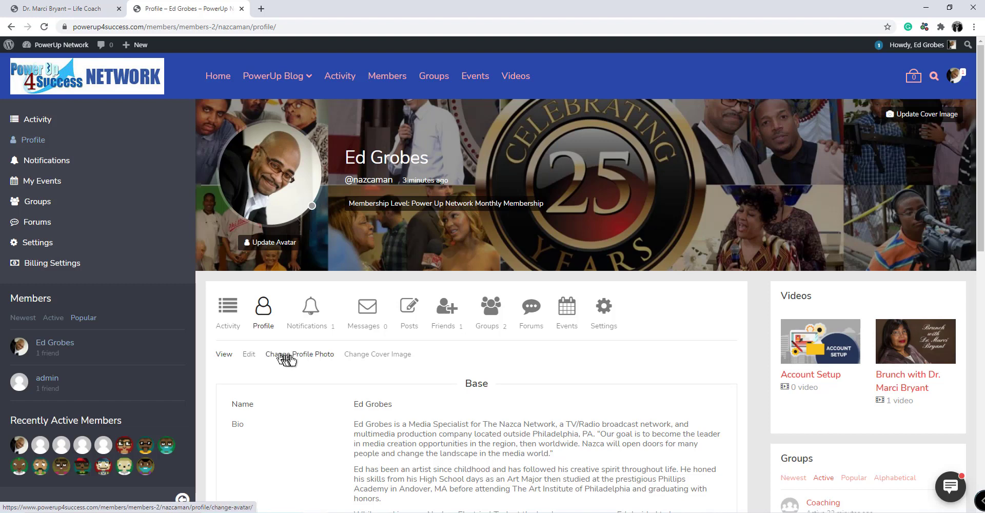
Step: Open Change Cover Image and highlight the recommended 1500px wide, 300px tall size
click(361, 359)
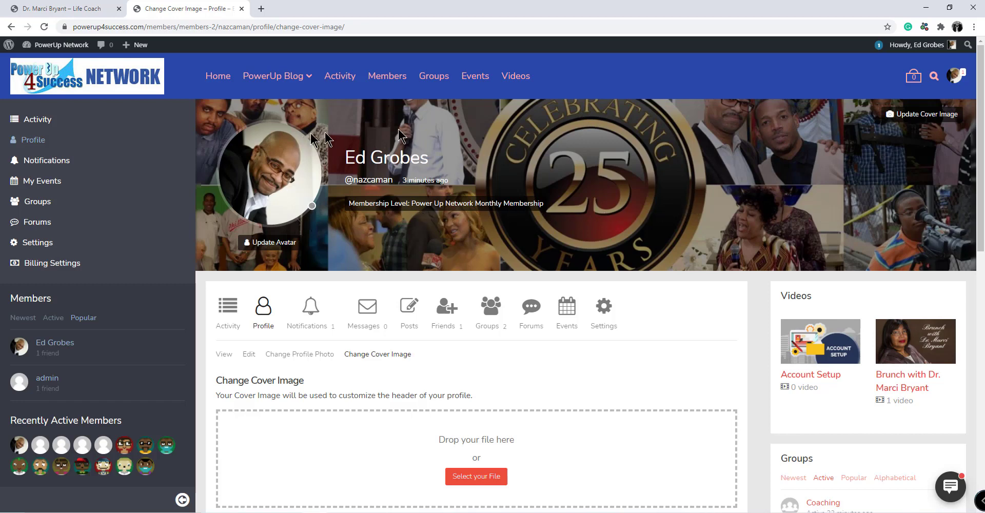
scroll(539, 283, down, 1)
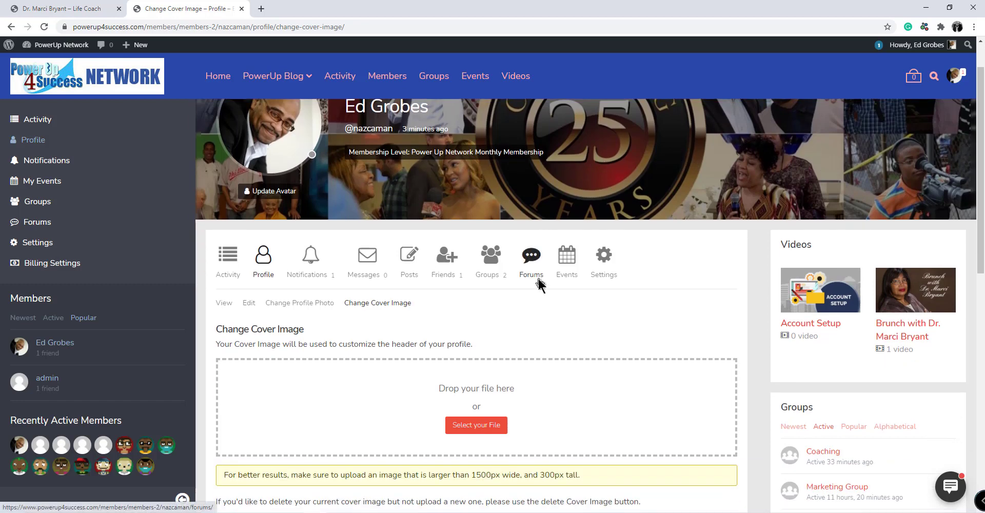
scroll(539, 282, down, 2)
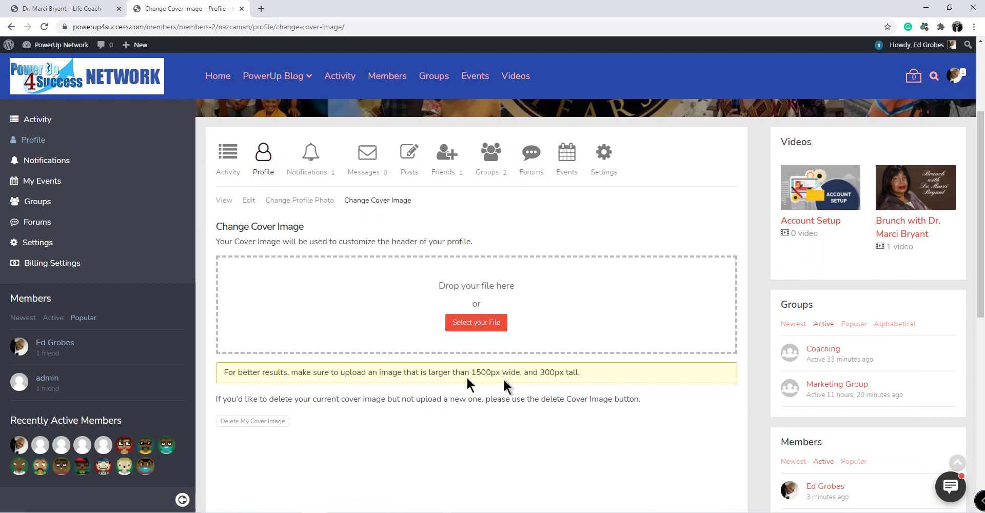
drag(225, 372, 557, 374)
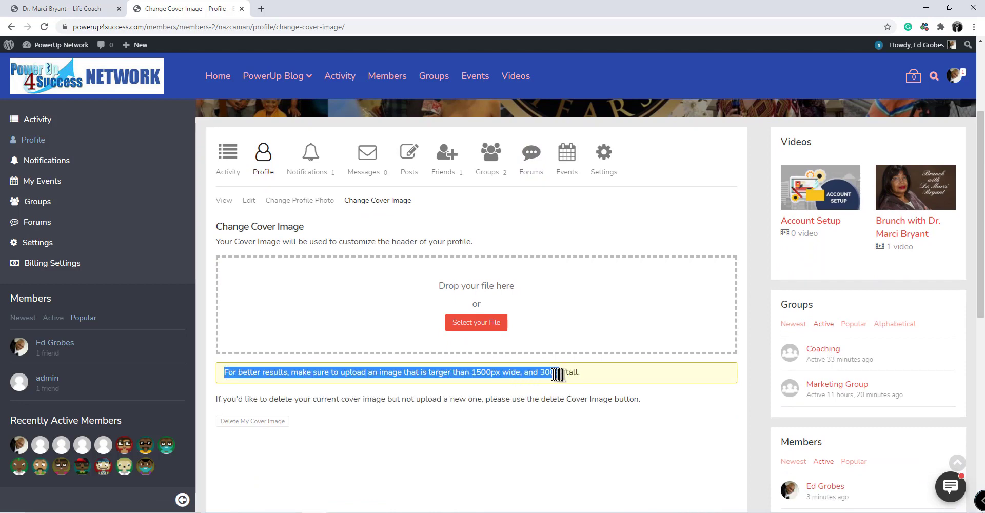
click(517, 376)
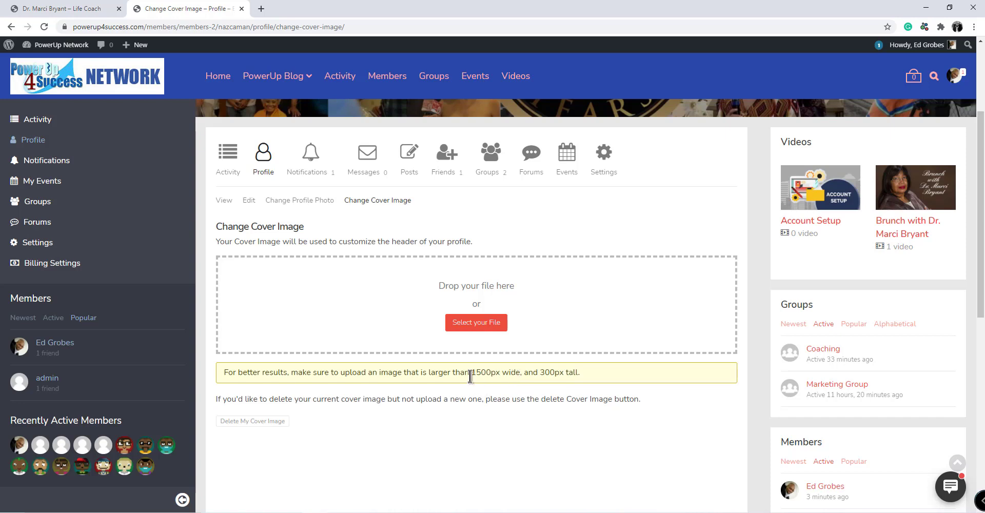
drag(473, 373, 550, 374)
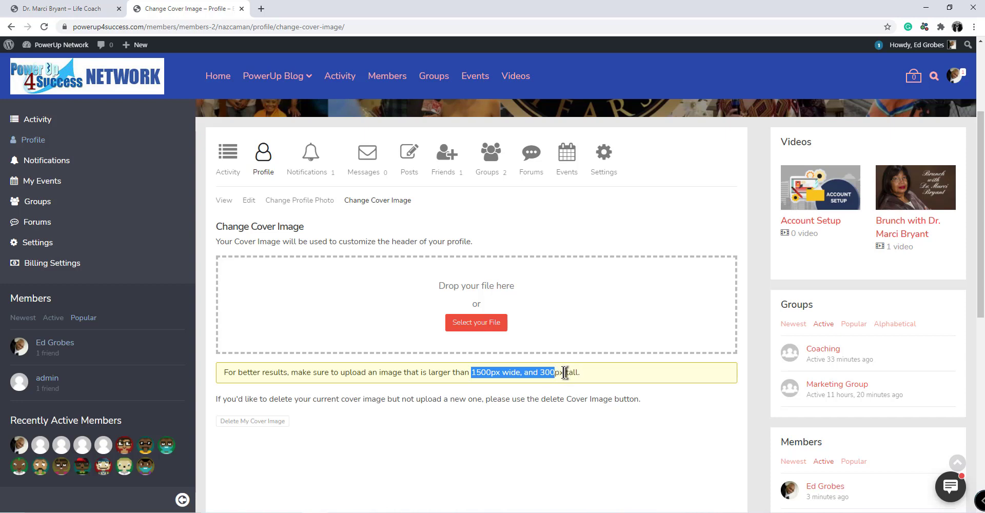
drag(564, 373, 471, 385)
click(455, 369)
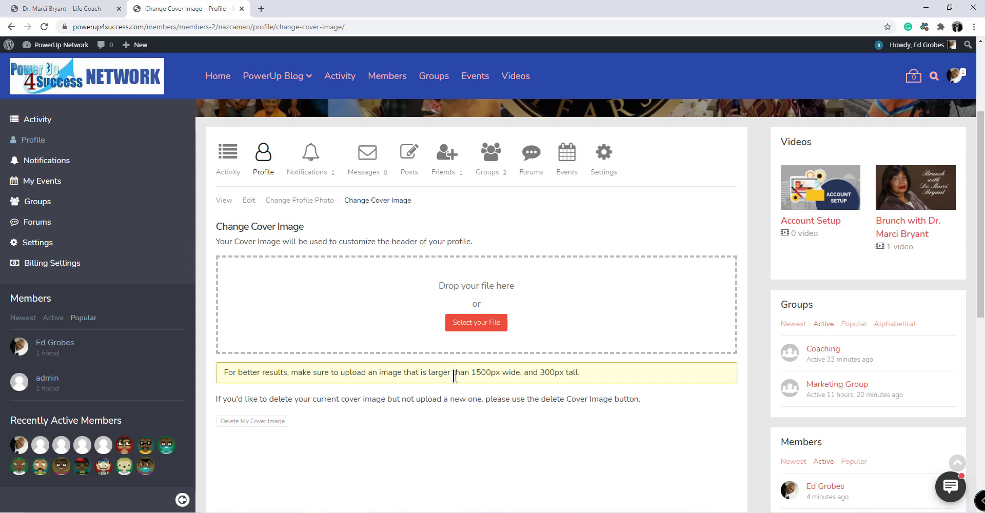
Step: Browse for a new cover image file, then cancel without choosing one
click(477, 324)
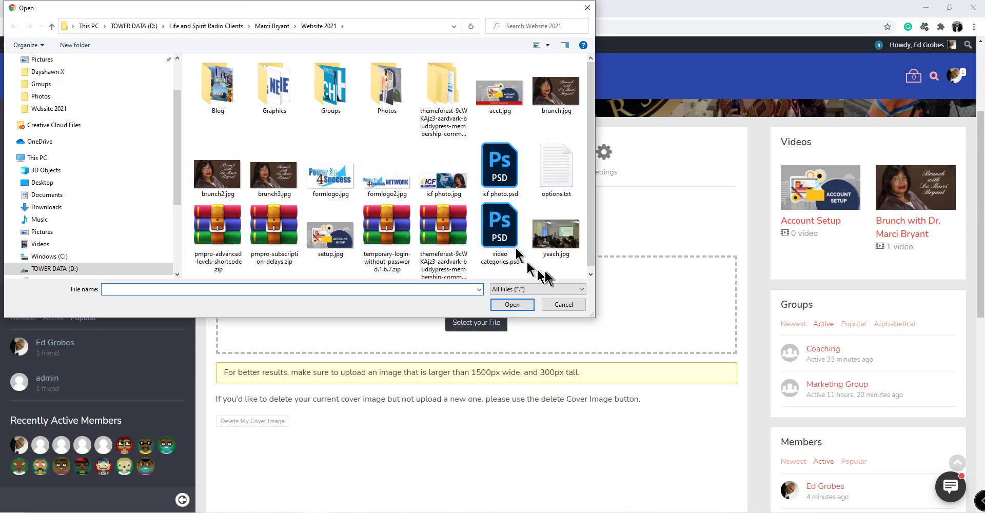
click(563, 304)
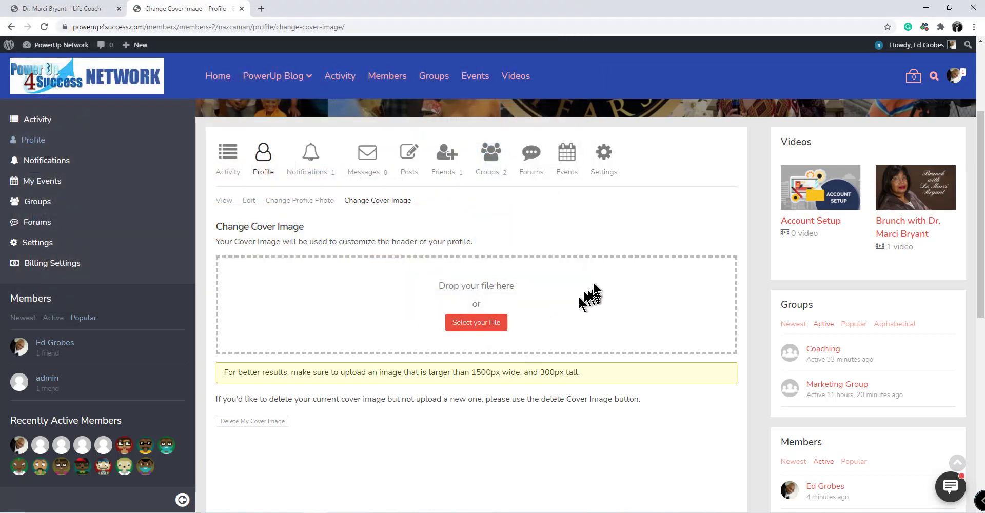
scroll(594, 285, up, 3)
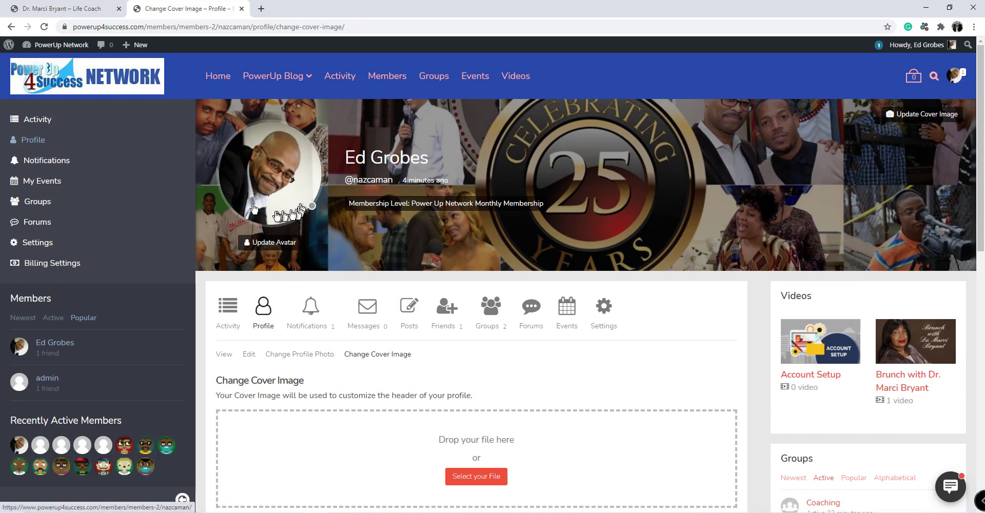
Step: Open Change Profile Photo and scroll through its upload area and Gravatar explanation
click(302, 357)
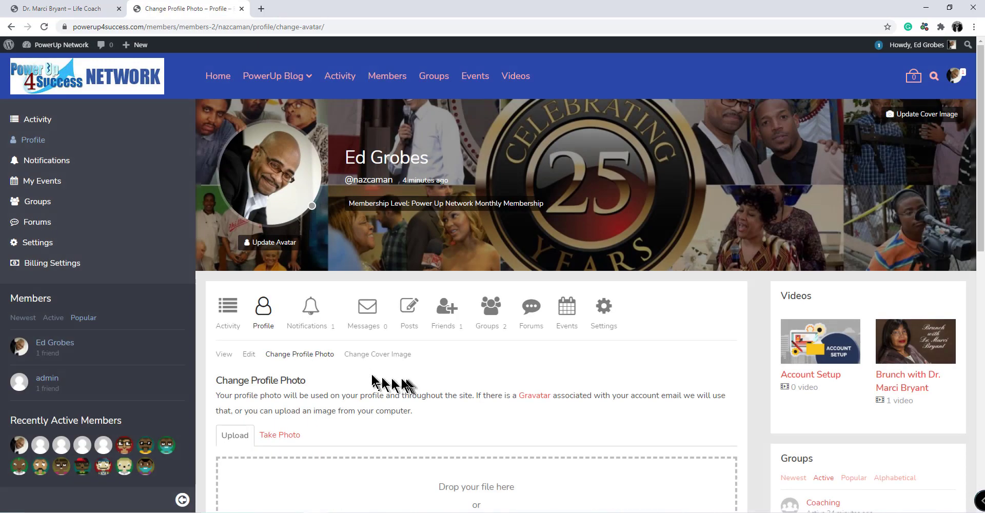
scroll(434, 384, down, 1)
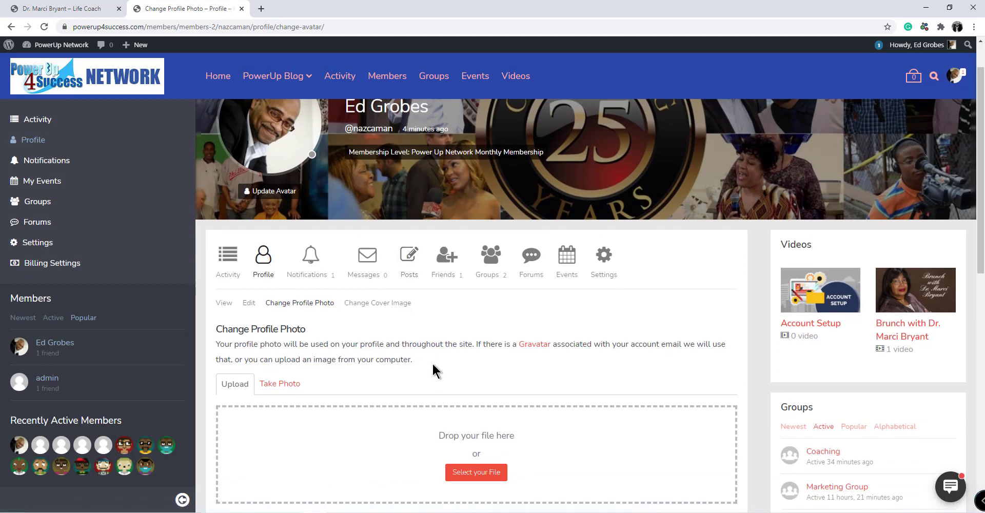
scroll(432, 363, down, 2)
scroll(432, 363, up, 3)
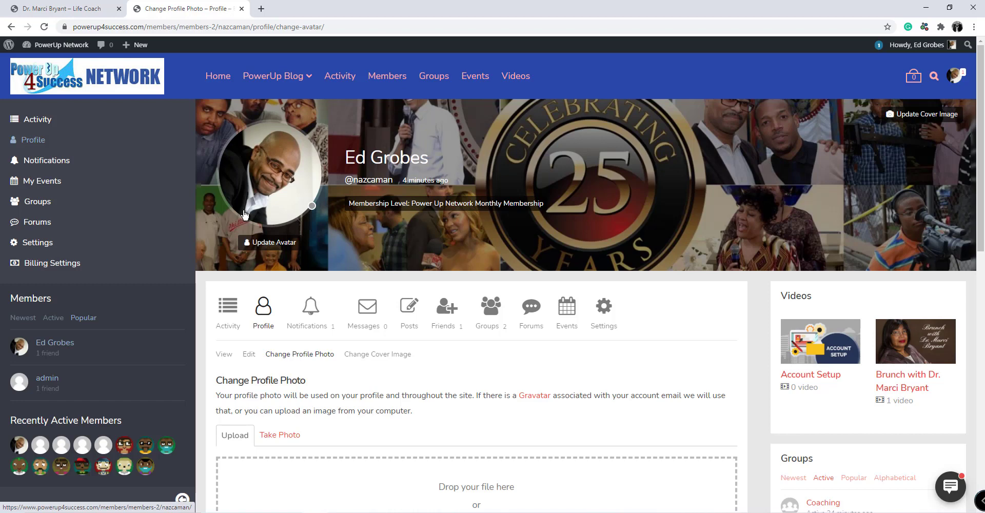
Step: Load gravatar.com in a new Chrome tab
click(261, 9)
click(260, 25)
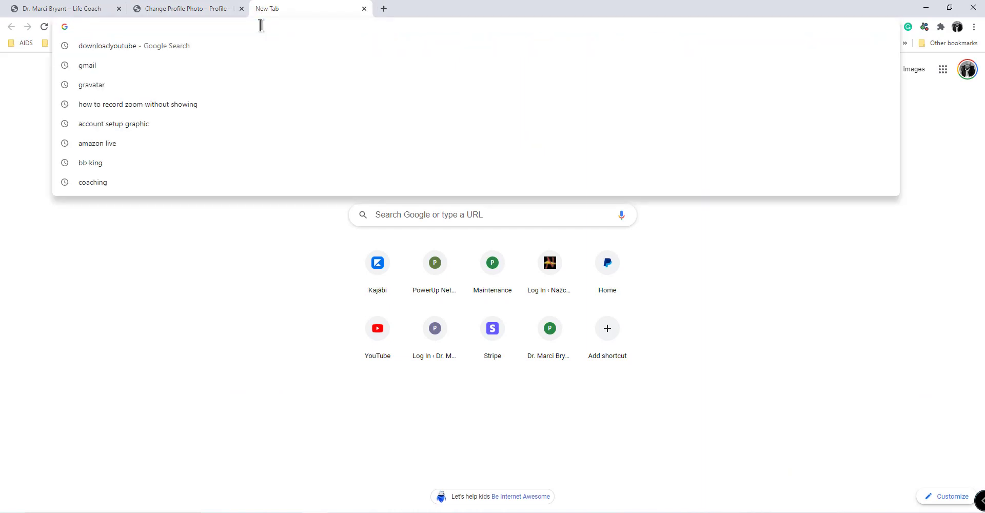
text(gra)
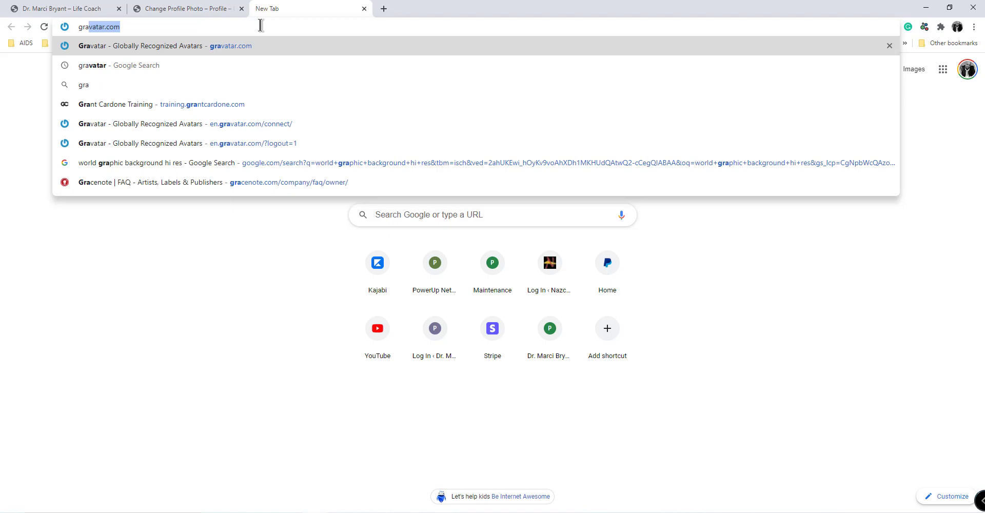
text(vatar)
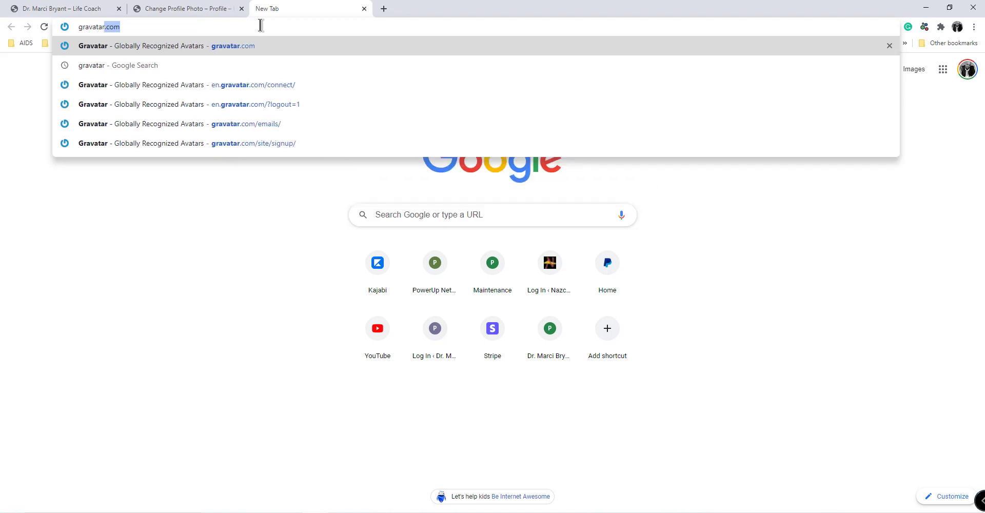
text(.com)
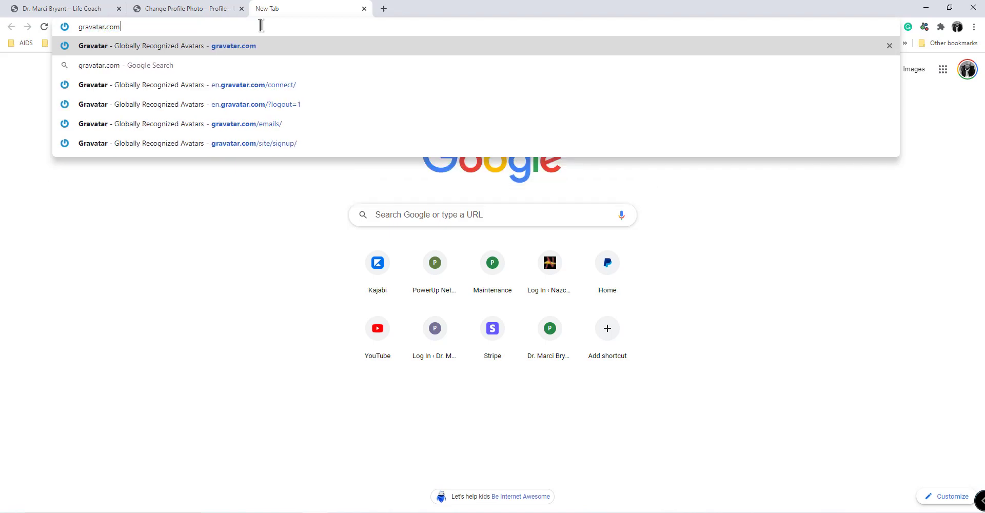
key(Return)
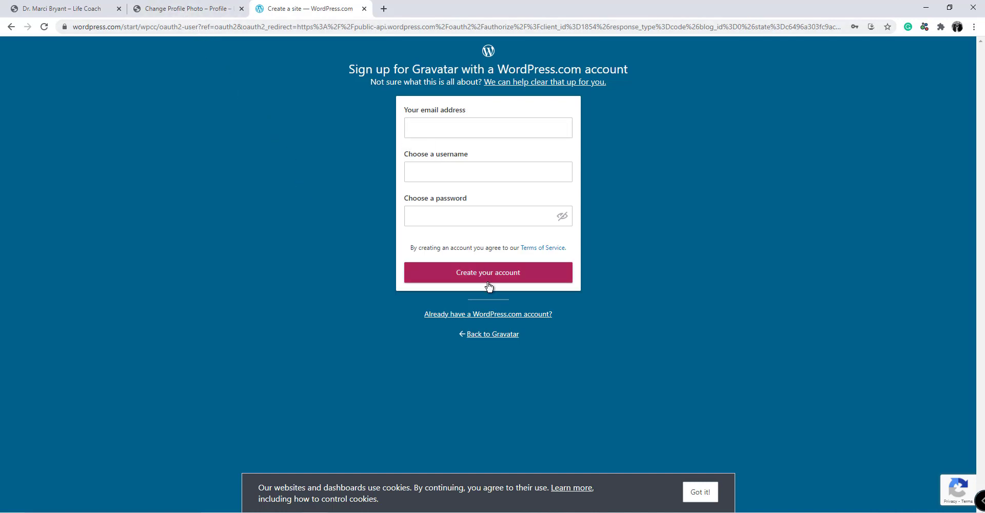
Step: Leave the Gravatar sign-up email field empty and return to the Change Profile Photo tab
click(417, 125)
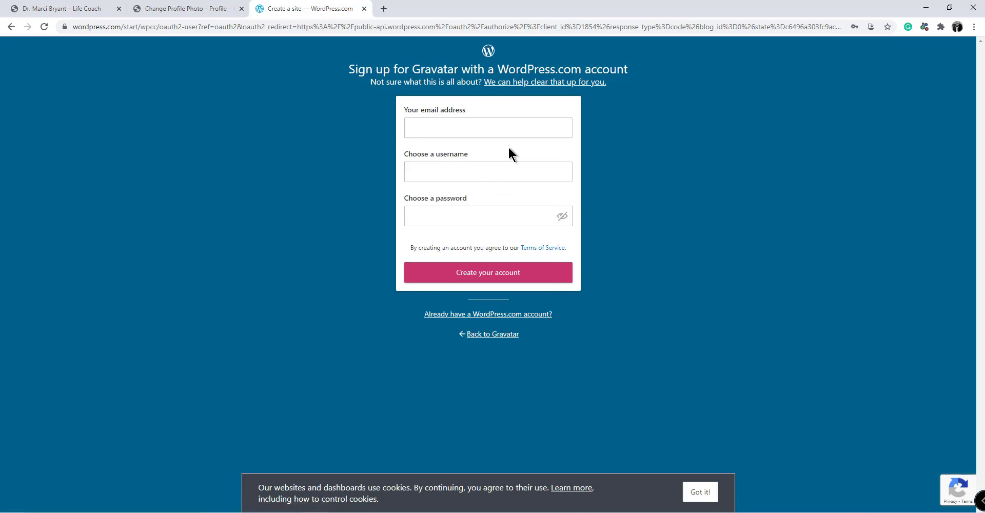
click(181, 9)
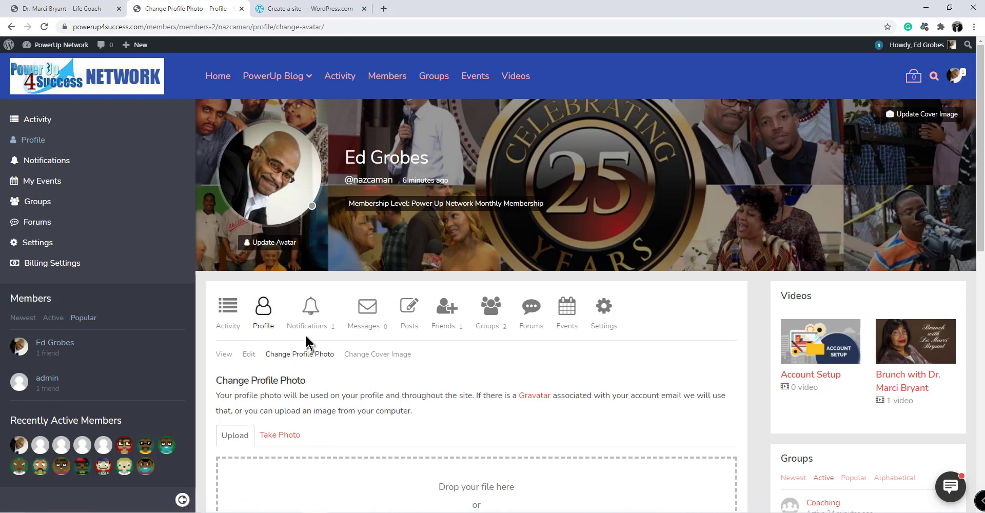
Step: Look through the empty Messages inbox and the member's Posts page with no items
click(366, 328)
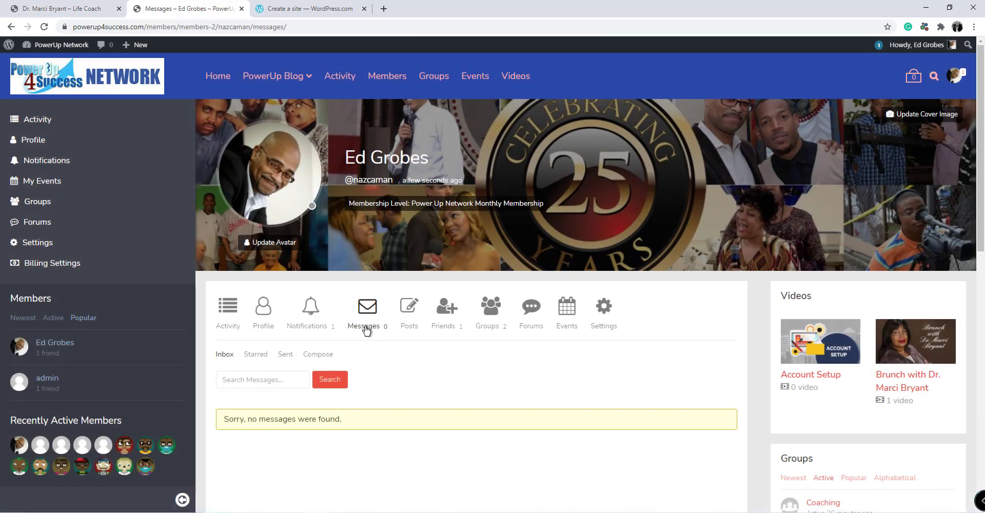
scroll(441, 376, down, 3)
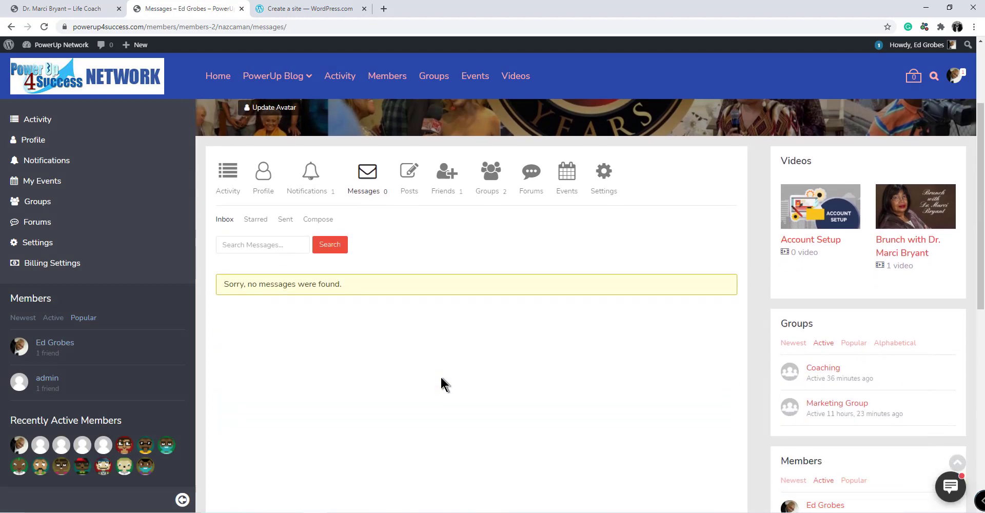
scroll(459, 267, up, 2)
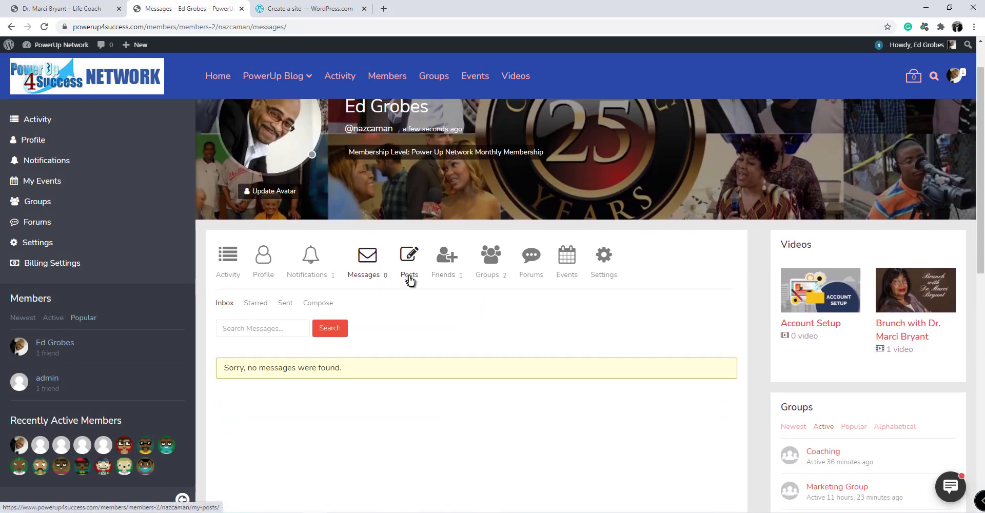
click(411, 278)
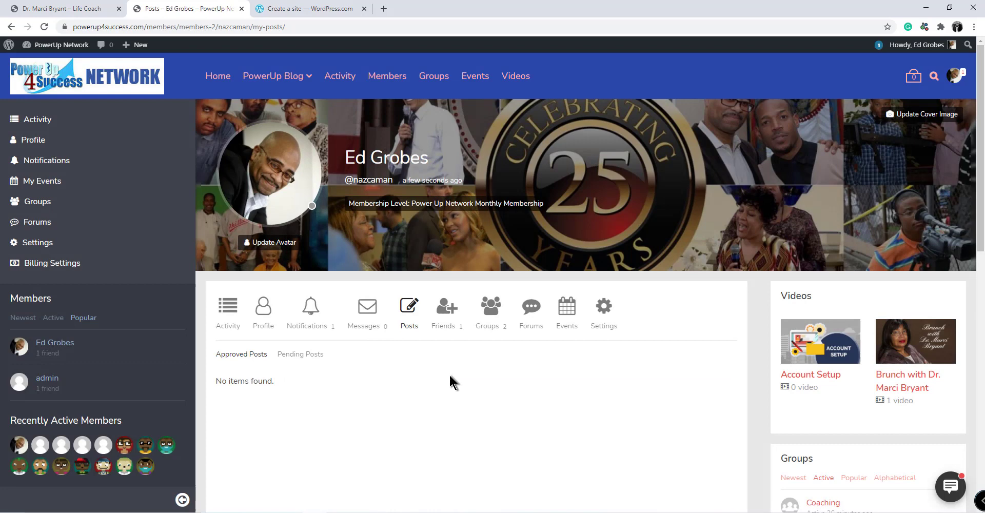
scroll(450, 382, down, 3)
scroll(449, 382, up, 3)
Step: Open the Friends list showing the single active friendship with admin
click(447, 315)
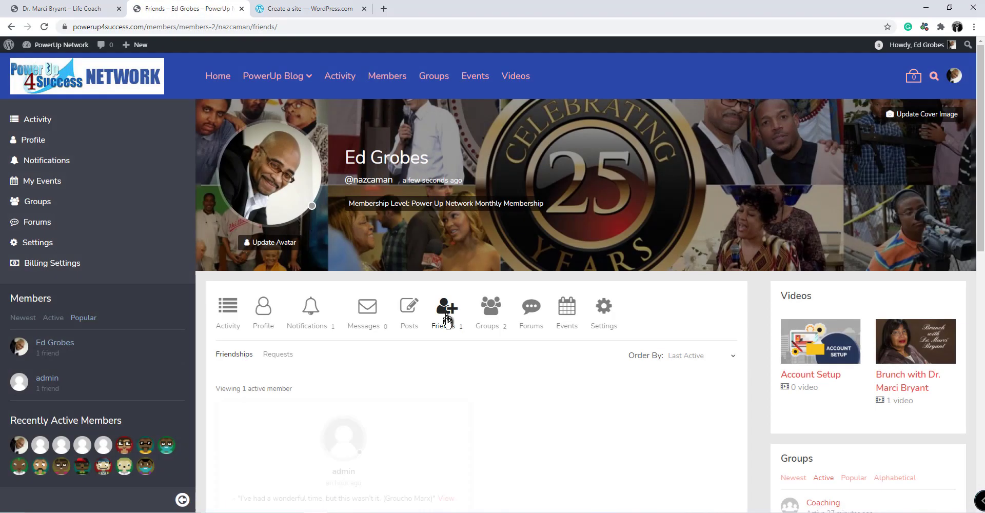
scroll(434, 385, down, 2)
scroll(434, 385, down, 3)
scroll(434, 384, up, 5)
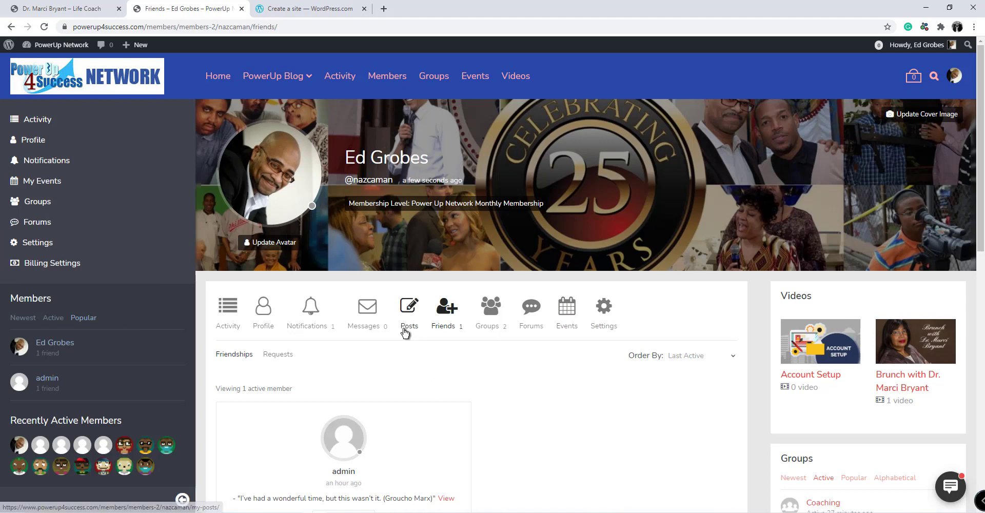
Step: Open the personal Activity feed and scroll past the Coaching and Marketing Group join entries
click(229, 308)
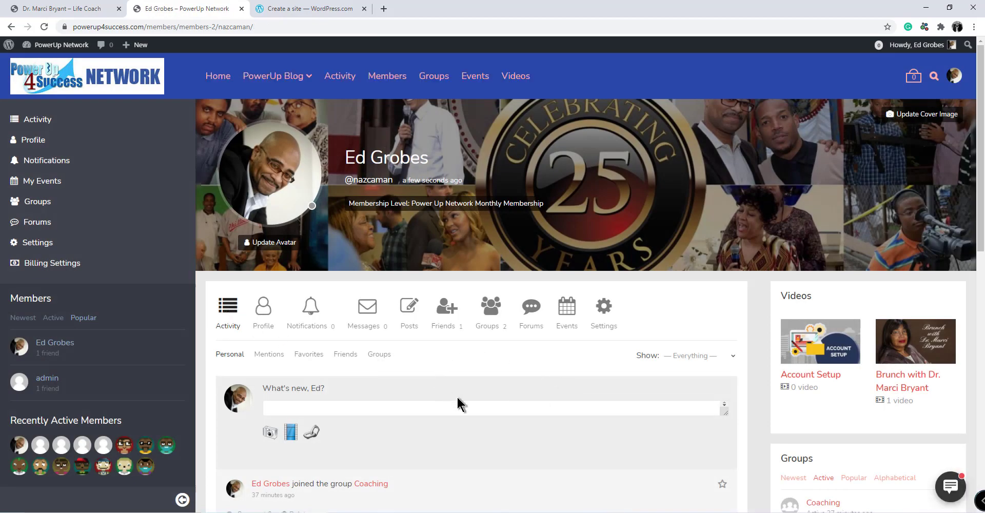
scroll(456, 398, down, 2)
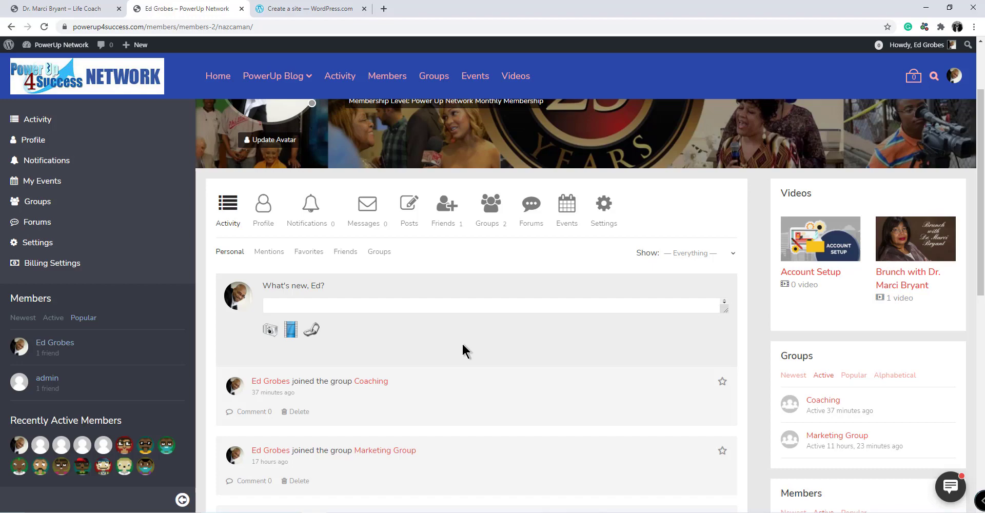
scroll(456, 370, down, 6)
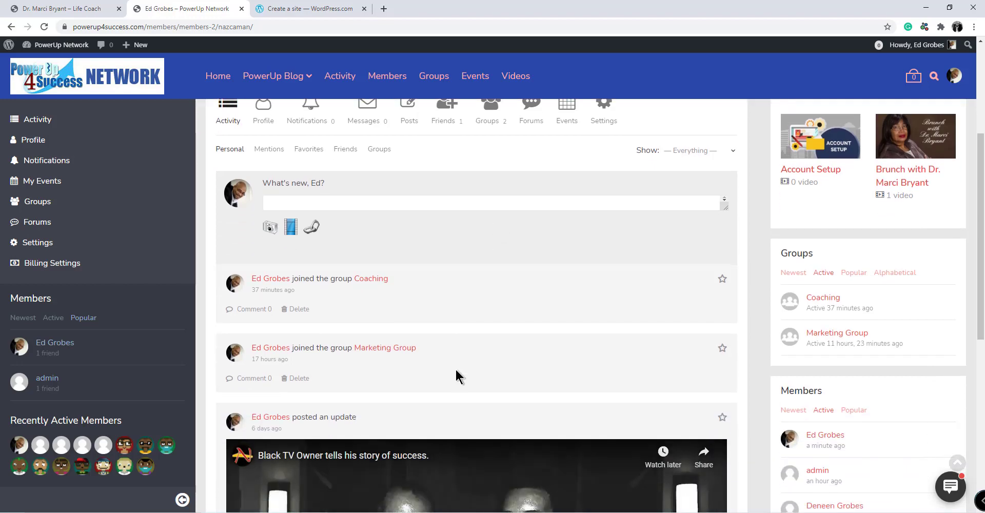
scroll(455, 370, up, 6)
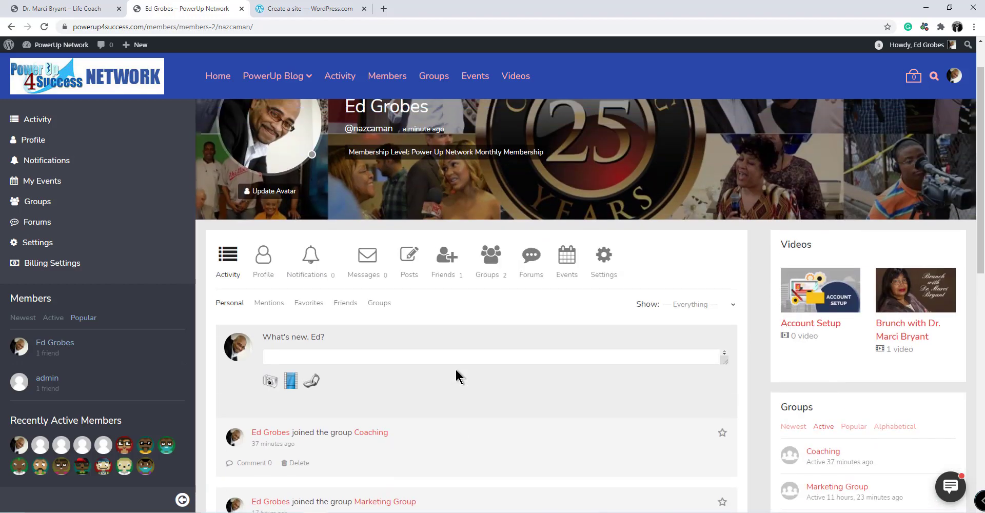
scroll(456, 370, down, 10)
scroll(454, 367, up, 10)
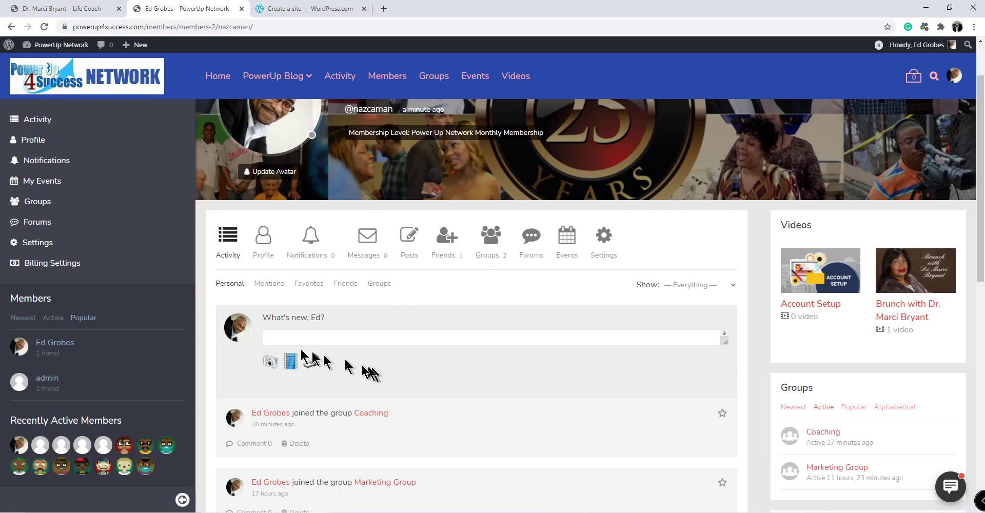
Step: Begin typing 'Black History - Ella Fitzgerald' into the What's new update box
click(283, 338)
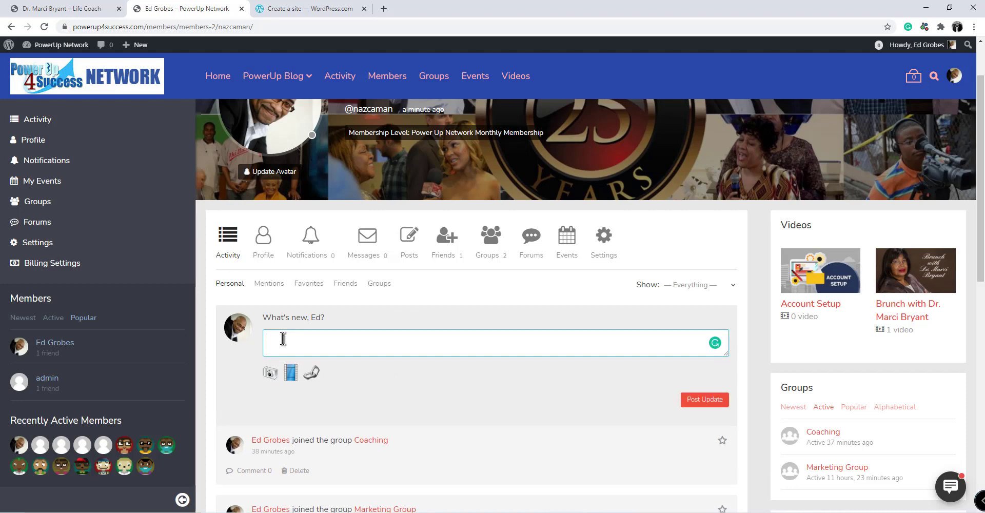
text(Black History - Ella F)
text(itzgerald to Erika Ismee)
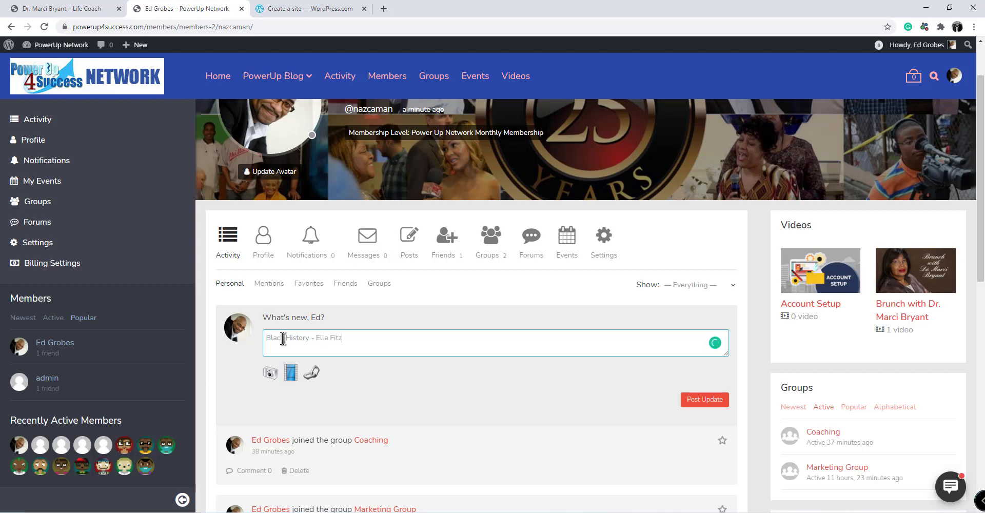